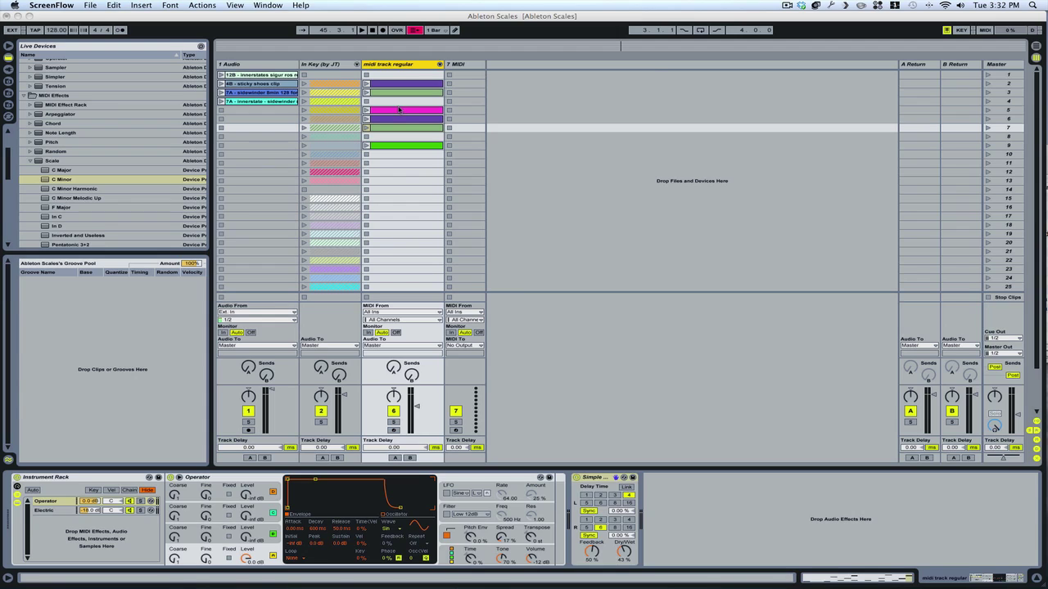
- Add the C Major preset of the Scale MIDI effect to the empty track 7 MIDI
{"action": "left_click", "coordinate": [467, 66]}
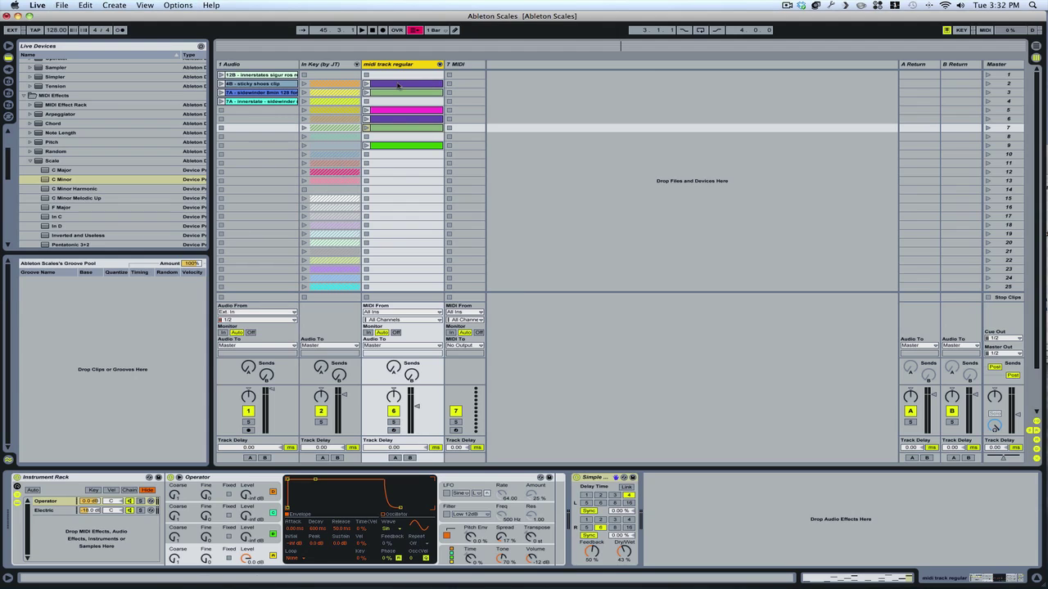
{"action": "left_click", "coordinate": [482, 66]}
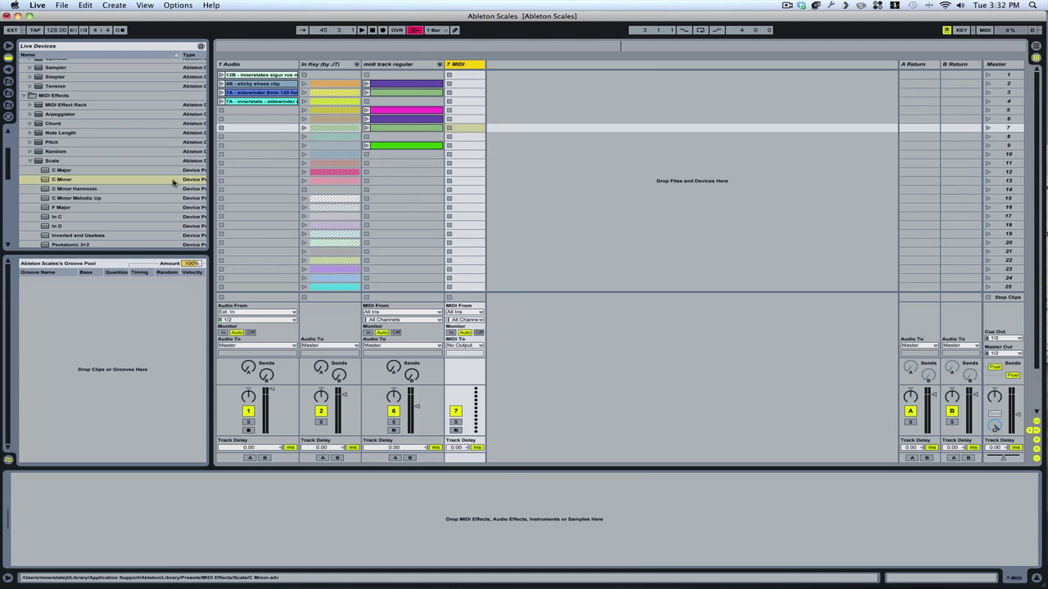
{"action": "left_click", "coordinate": [45, 170]}
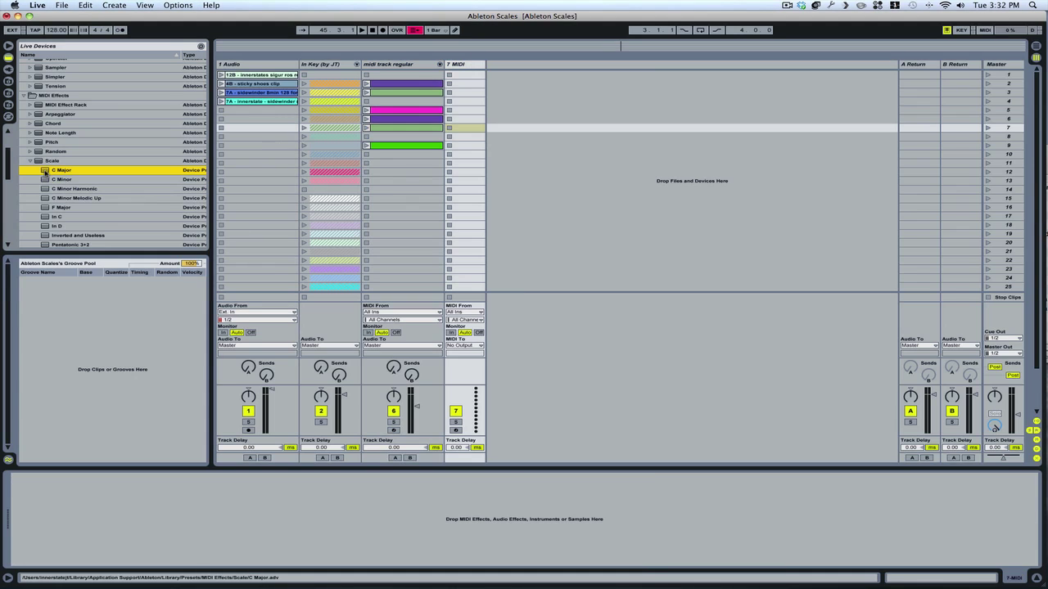
{"action": "left_click_drag", "start_coordinate": [45, 170], "coordinate": [471, 66]}
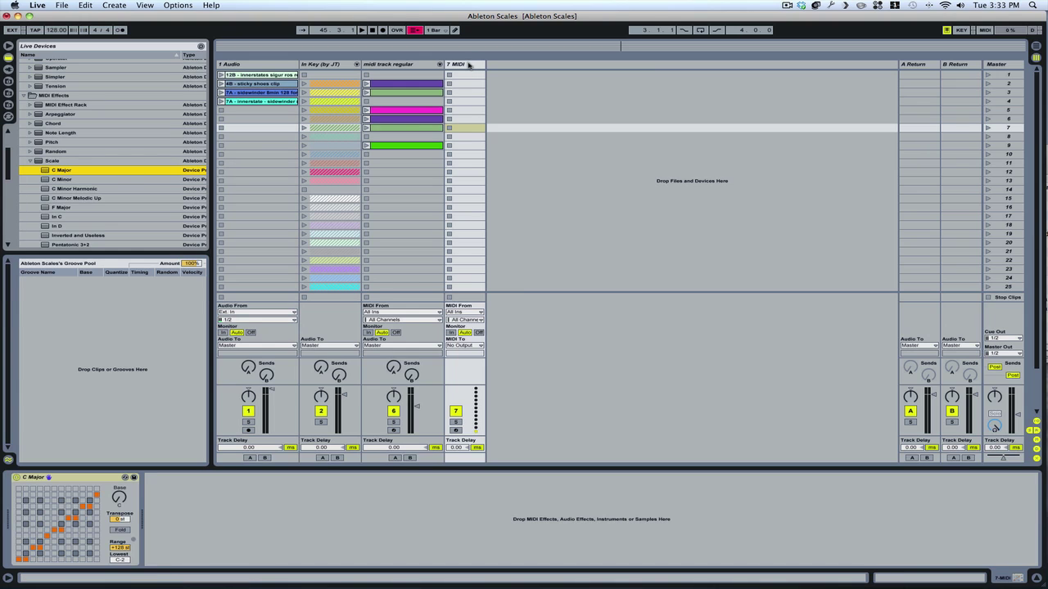
- Group the C Major scale device into a MIDI Effect Rack and add the C Minor scale preset as a second chain
{"action": "left_click", "coordinate": [101, 477]}
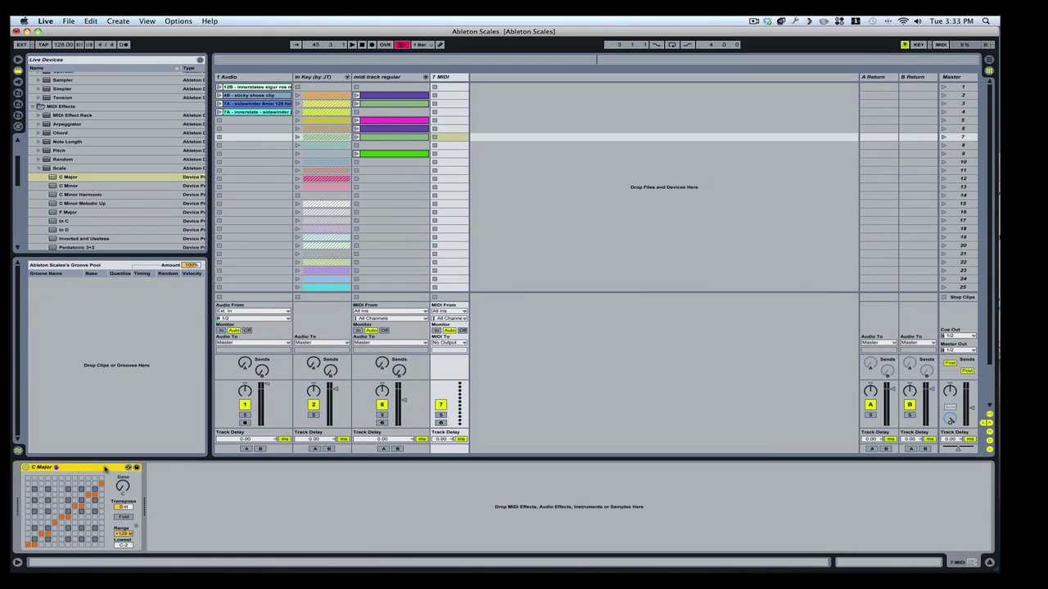
{"action": "left_click", "coordinate": [105, 469]}
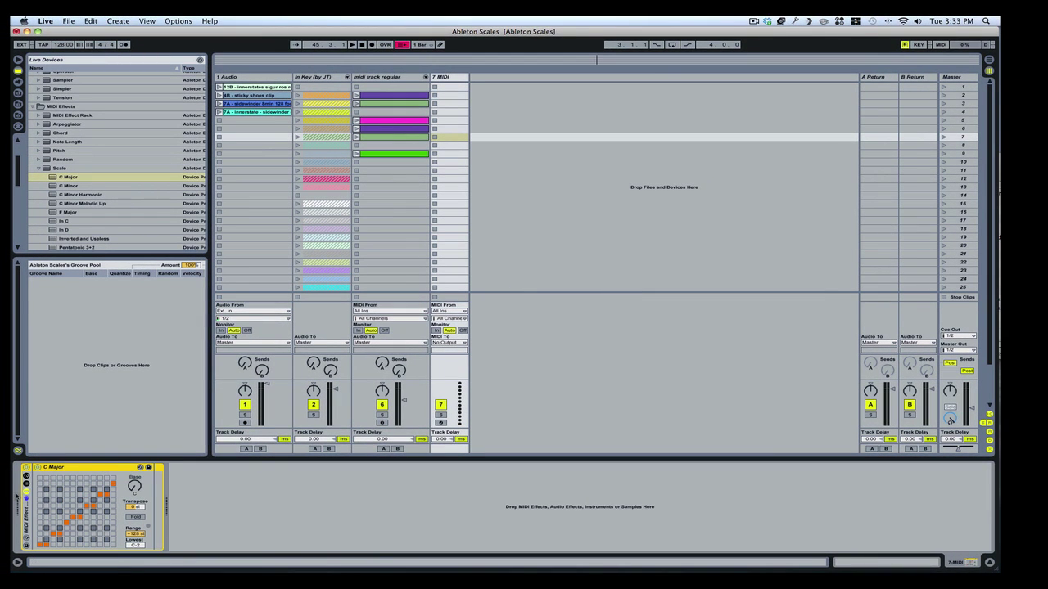
{"action": "left_click", "coordinate": [26, 489]}
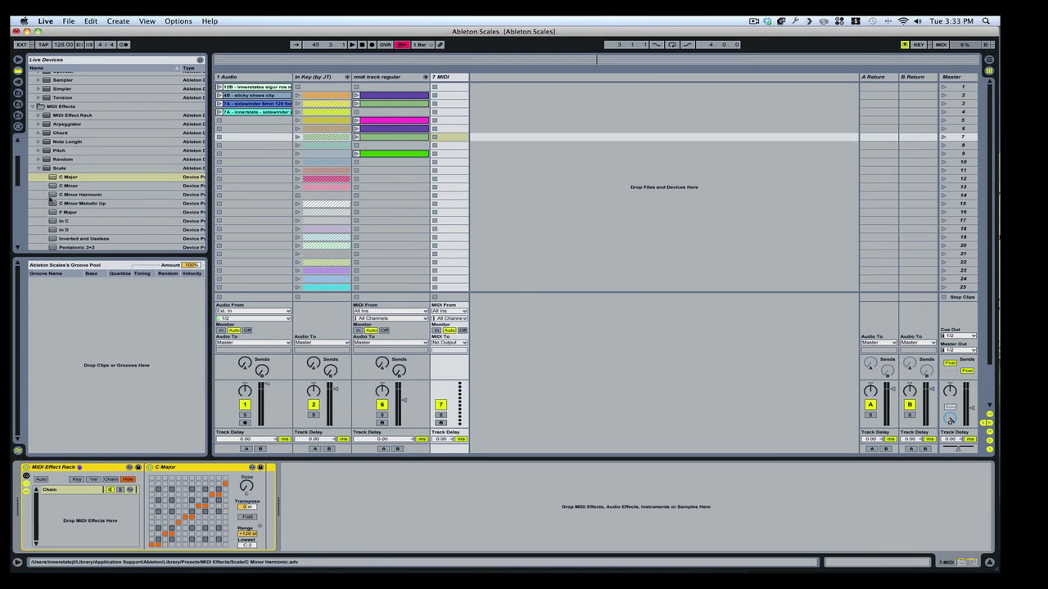
{"action": "left_click_drag", "start_coordinate": [55, 187], "coordinate": [77, 505]}
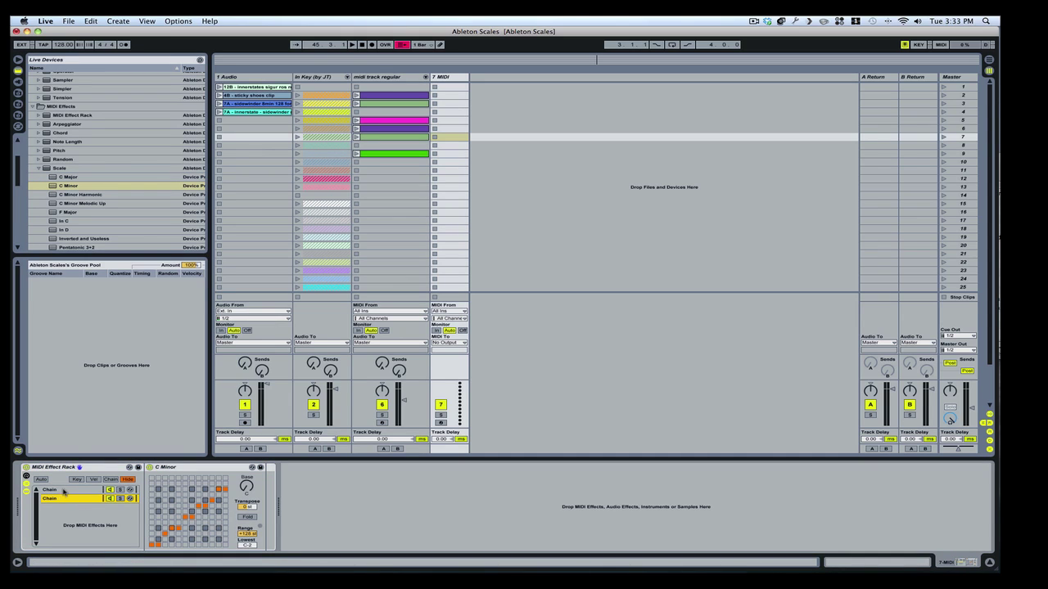
- Rename the rack's first chain as c major and the second chain as c minor
{"action": "left_click", "coordinate": [65, 490]}
{"action": "right_click", "coordinate": [66, 490]}
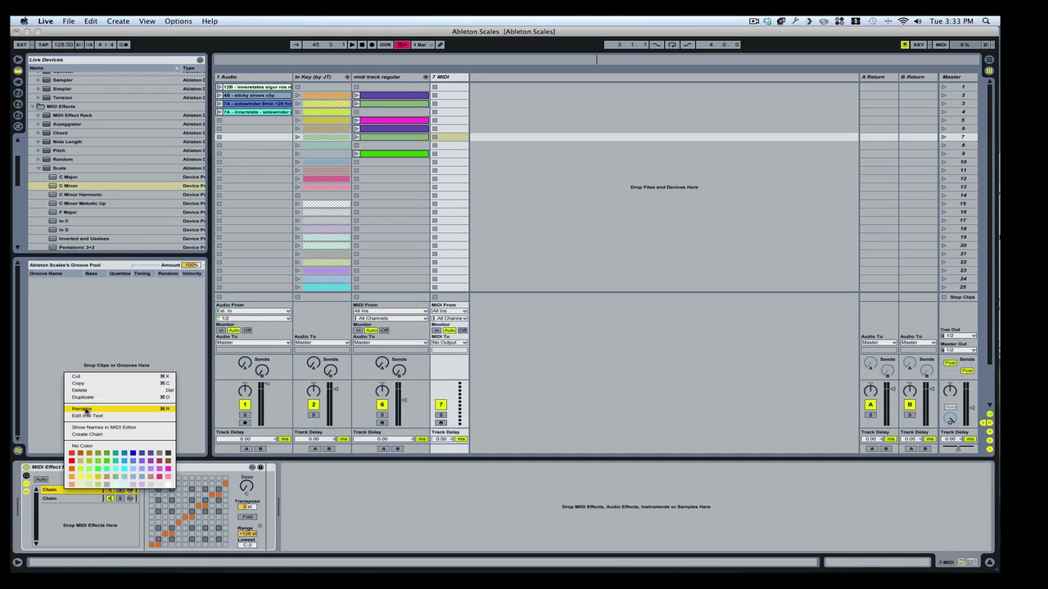
{"action": "left_click", "coordinate": [84, 409]}
{"action": "type", "text": "c major"}
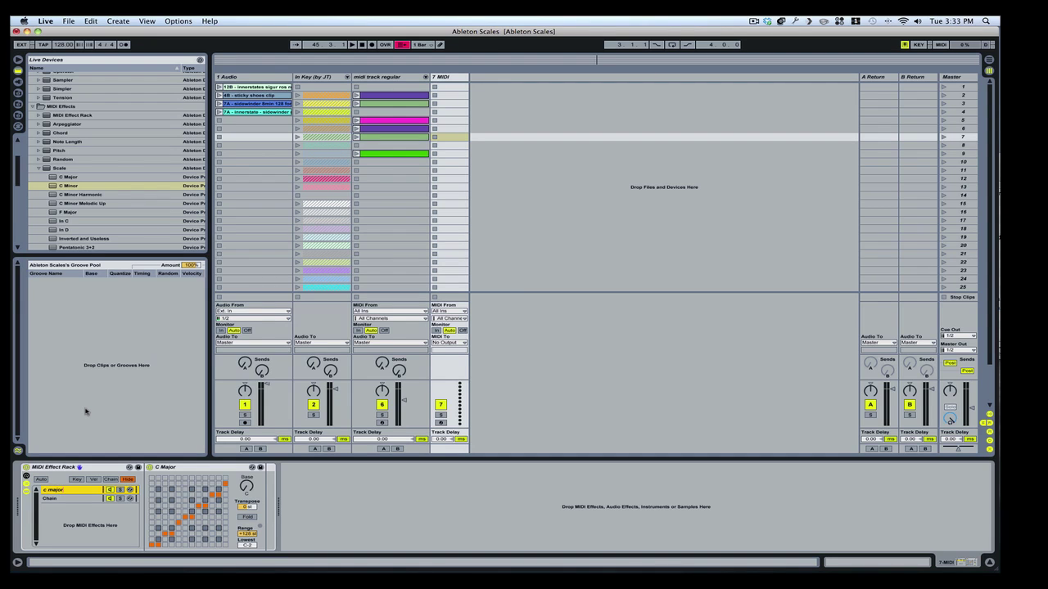
{"action": "left_click", "coordinate": [54, 499]}
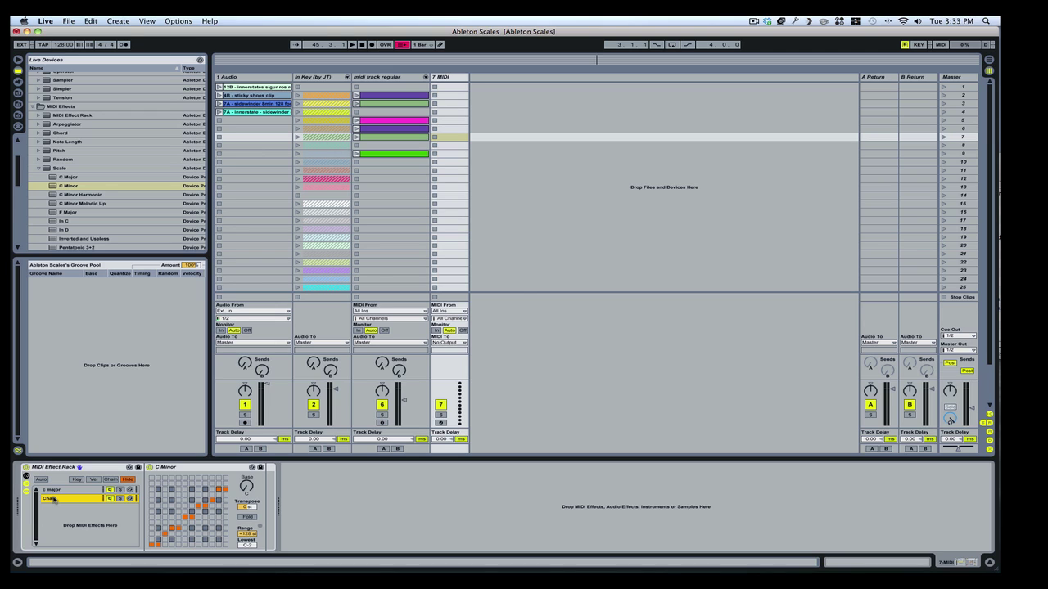
{"action": "key", "text": "super+r"}
{"action": "type", "text": "c"}
- Make five copies of the c major chain in the MIDI Effect Rack
{"action": "left_click", "coordinate": [54, 490]}
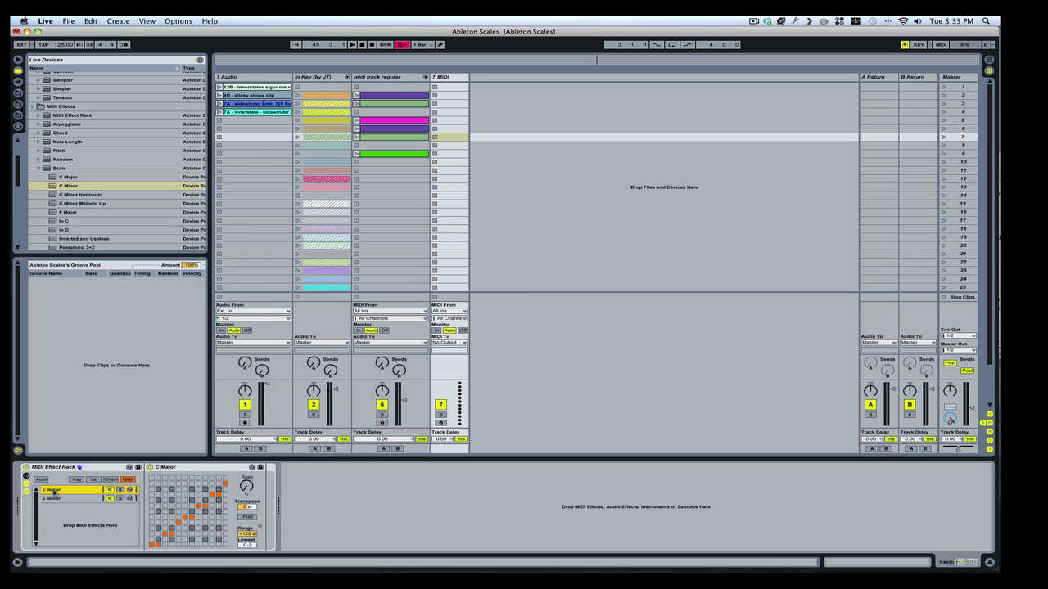
{"action": "key", "text": "super+c"}
{"action": "key", "text": "super+v"}
{"action": "key", "text": "super+v"}
{"action": "key", "text": "super+v"}
{"action": "key", "text": "super+v"}
{"action": "key", "text": "super+v"}
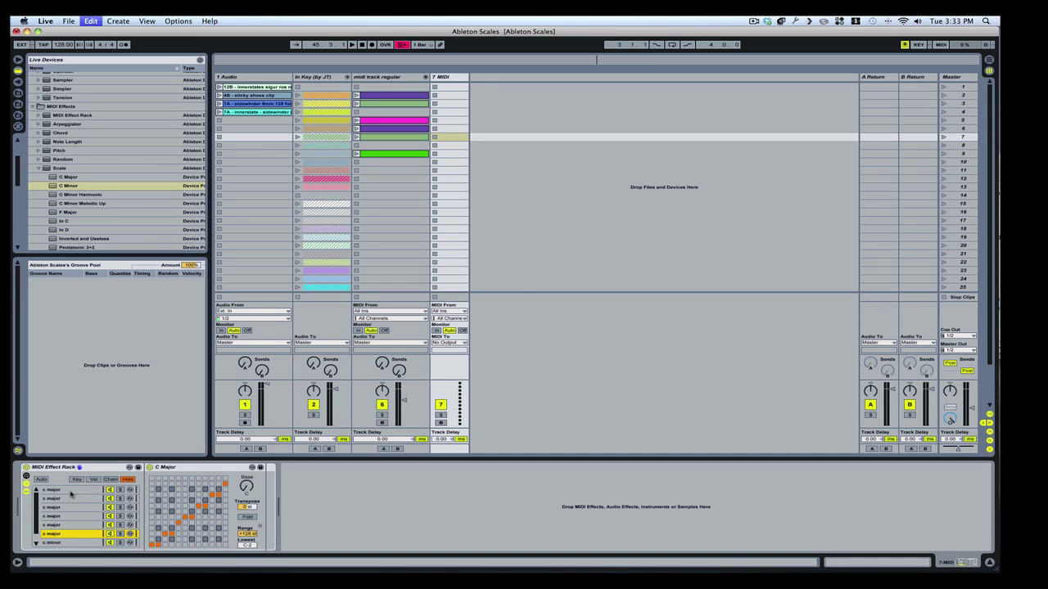
- Count through the c major chains and add further copies of them ahead of the c minor chain
{"action": "left_click", "coordinate": [68, 498]}
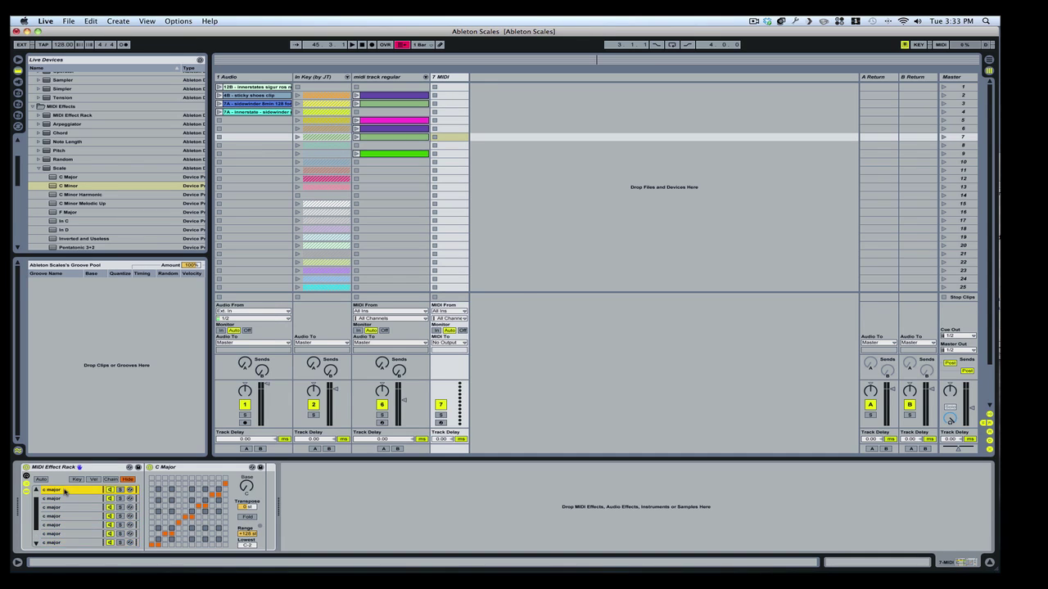
{"action": "left_click", "coordinate": [65, 508]}
{"action": "left_click", "coordinate": [65, 516]}
{"action": "left_click", "coordinate": [67, 525]}
{"action": "left_click", "coordinate": [67, 534]}
{"action": "left_click", "coordinate": [69, 543]}
{"action": "scroll", "coordinate": [81, 529], "scroll_direction": "down", "scroll_amount": 2}
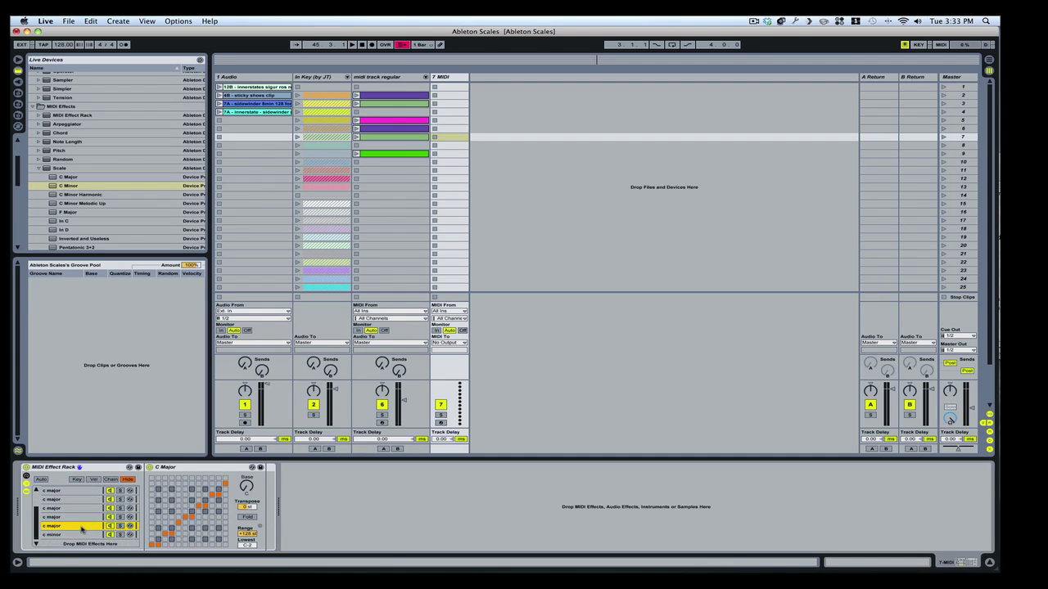
{"action": "scroll", "coordinate": [81, 529], "scroll_direction": "up", "scroll_amount": 2}
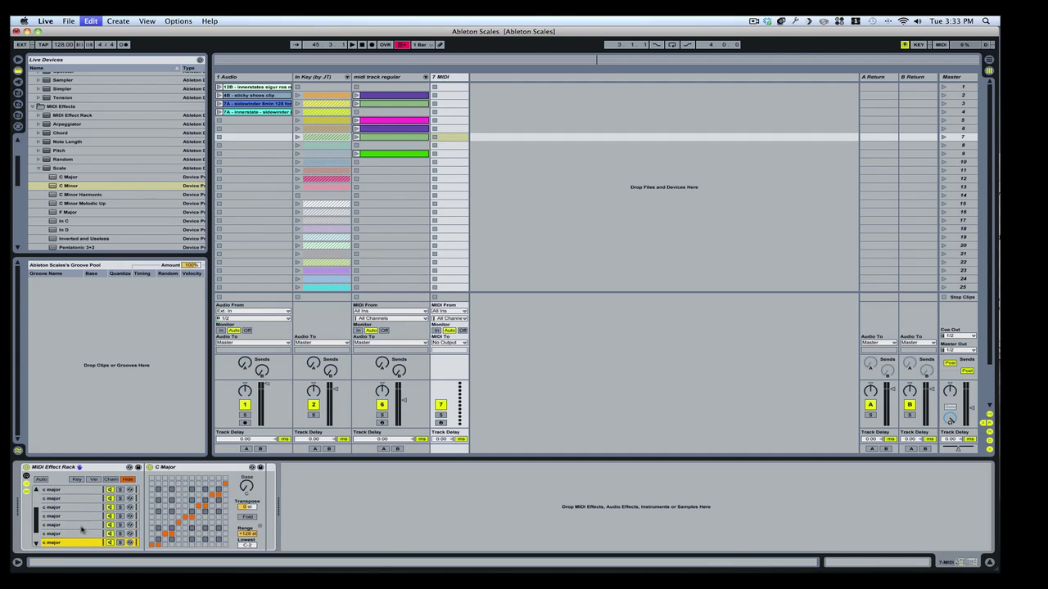
{"action": "scroll", "coordinate": [81, 530], "scroll_direction": "down", "scroll_amount": 2}
- Duplicate the c minor chain repeatedly to build a matching set of c minor chains at the end of the rack
{"action": "left_click", "coordinate": [60, 533]}
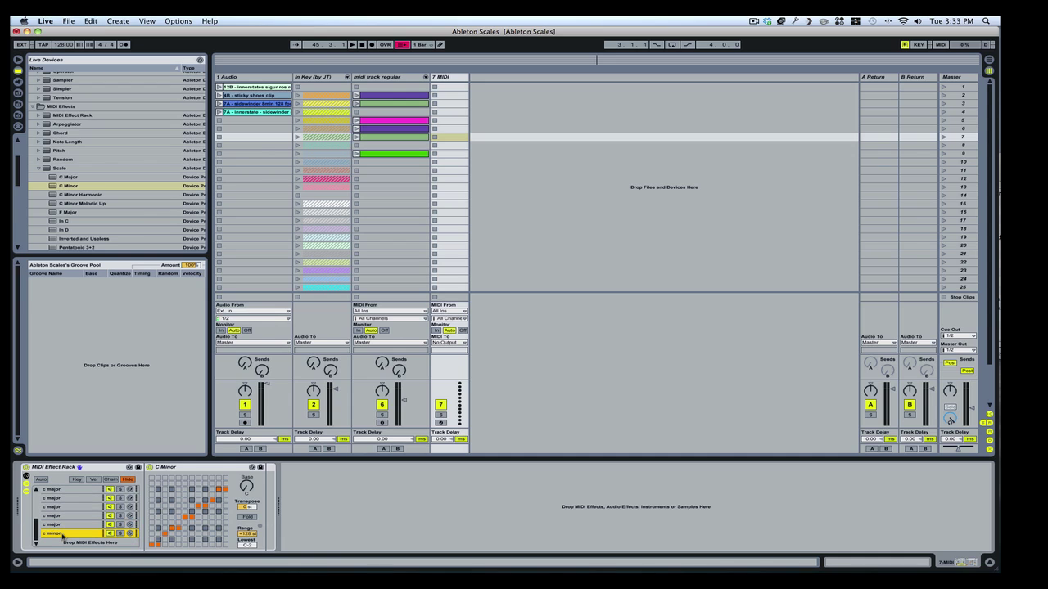
{"action": "key", "text": "super+d"}
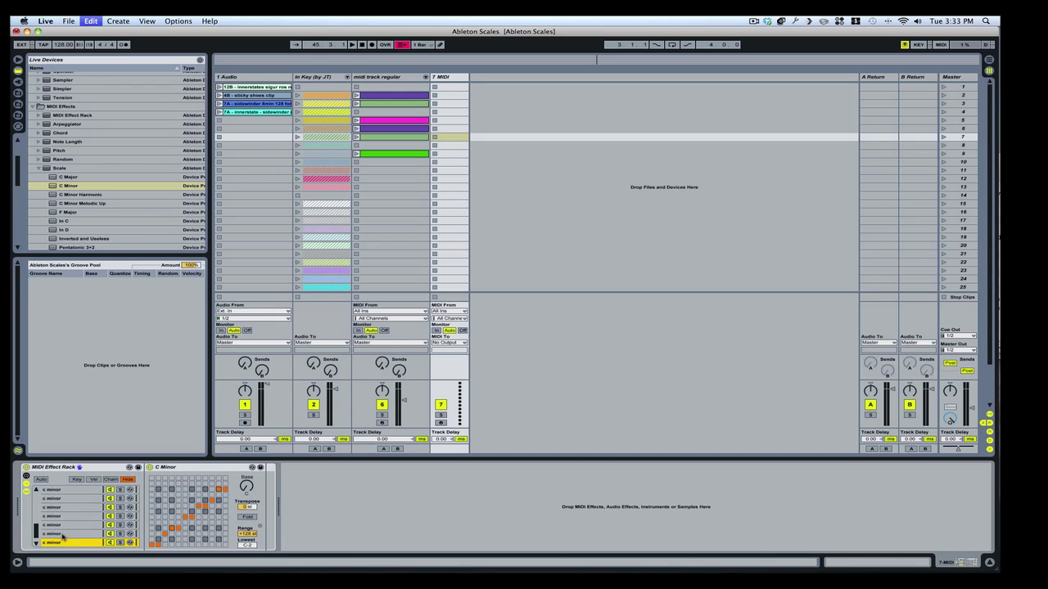
{"action": "key", "text": "super+d"}
{"action": "key", "text": "Delete"}
{"action": "key", "text": "super+z"}
{"action": "key", "text": "super+z"}
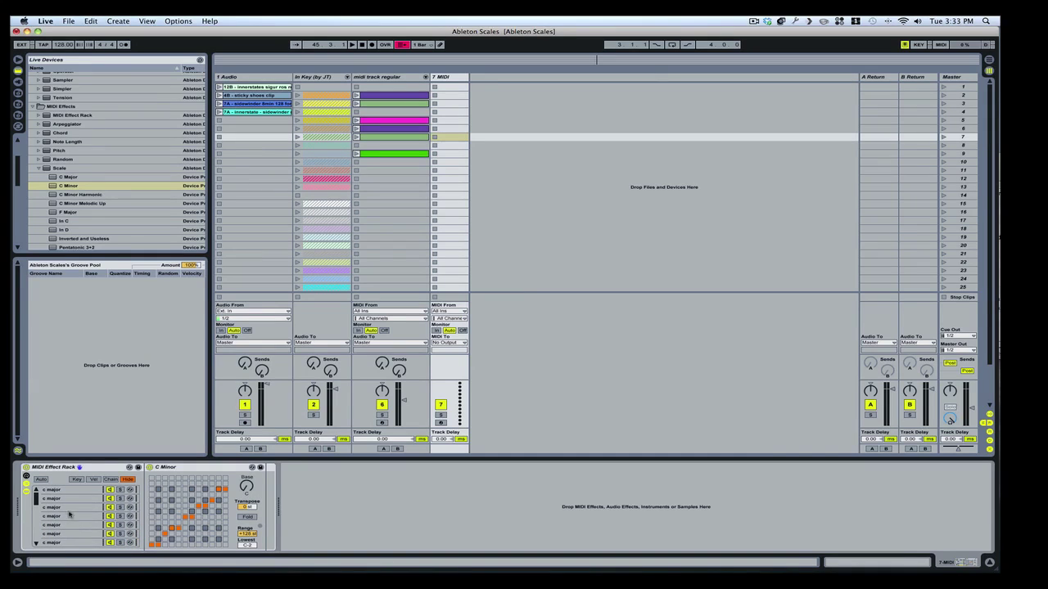
- Set the Base note of the second c major chain's scale device to C#
{"action": "left_click", "coordinate": [55, 490]}
{"action": "left_click", "coordinate": [46, 499]}
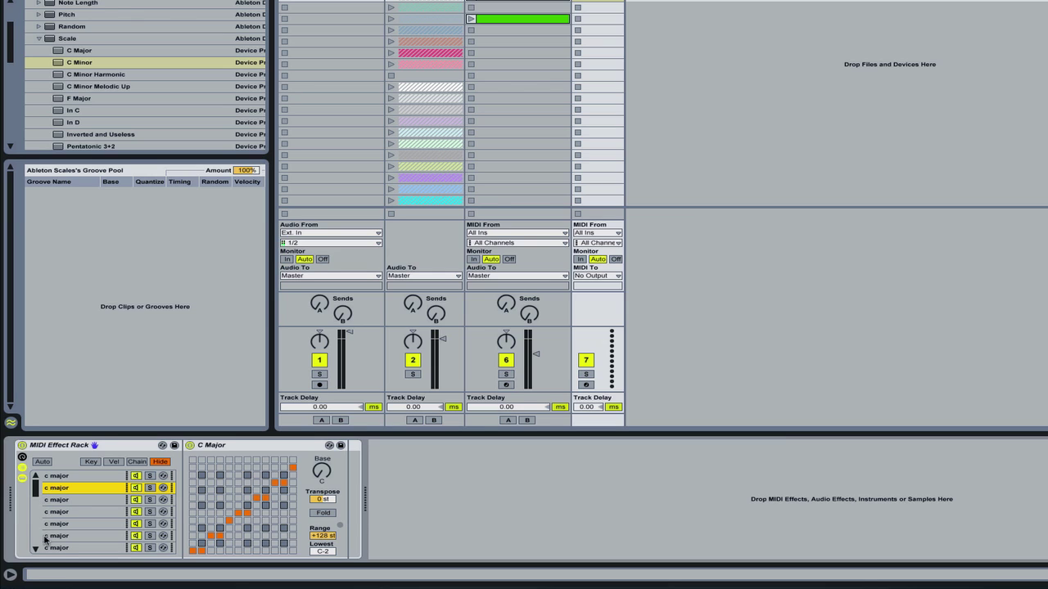
{"action": "left_click", "coordinate": [62, 476]}
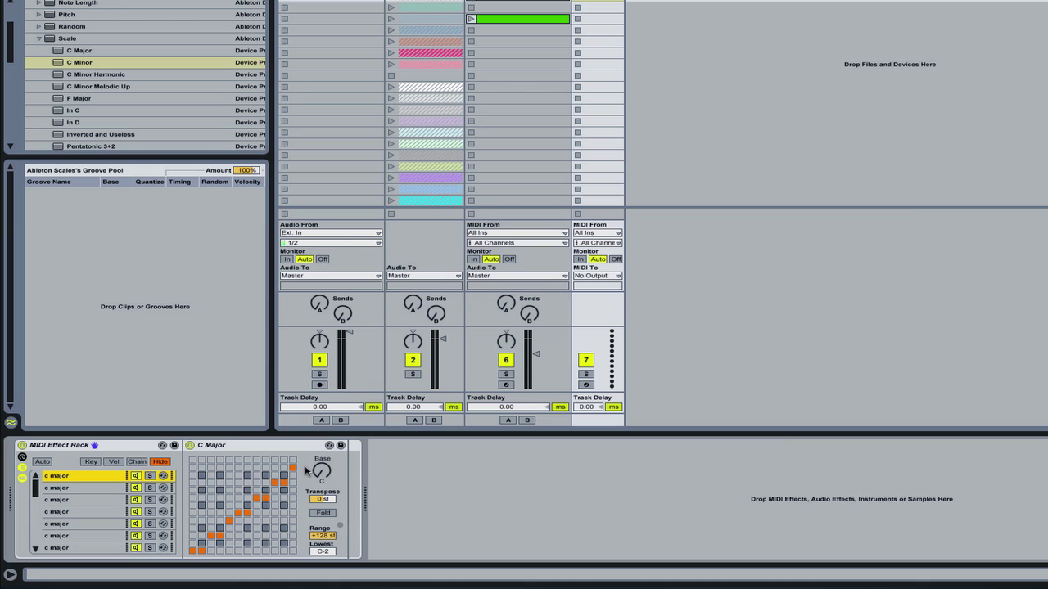
{"action": "left_click", "coordinate": [74, 489]}
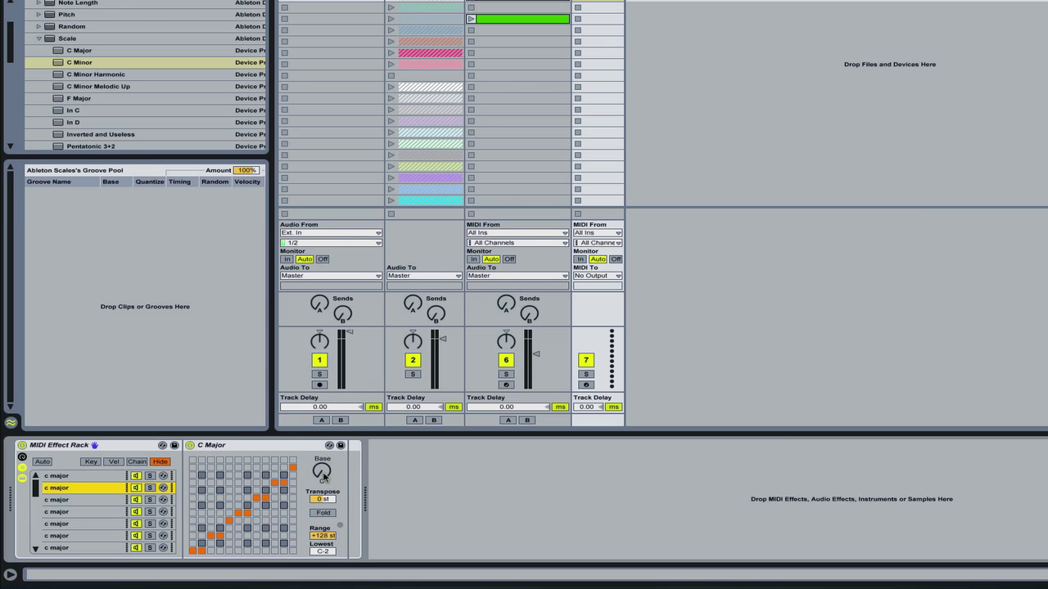
{"action": "left_click_drag", "start_coordinate": [323, 475], "coordinate": [323, 471]}
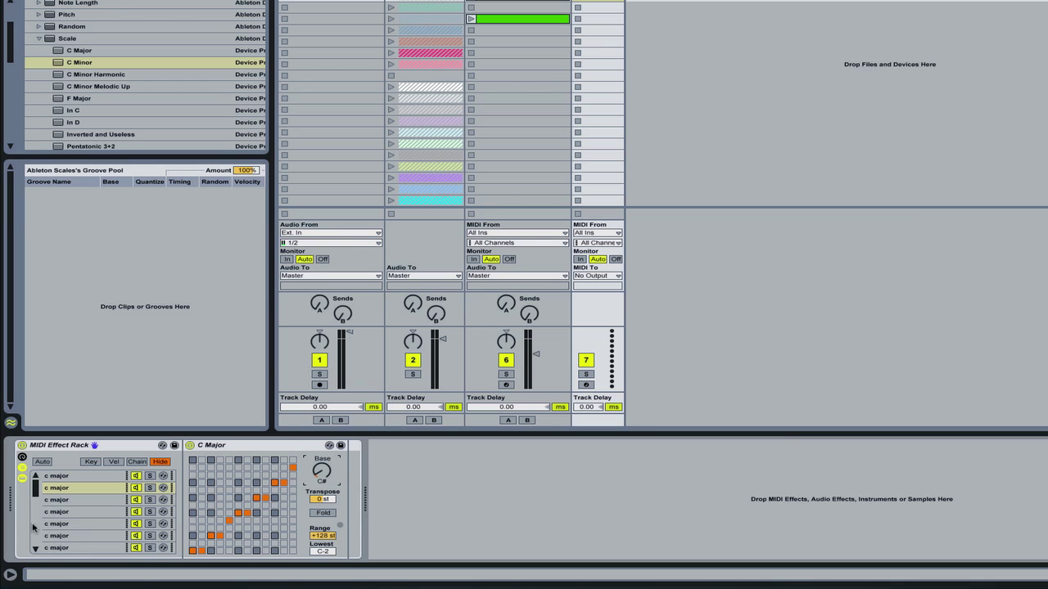
- Set the Base note of the third c major chain's scale device to D
{"action": "left_click", "coordinate": [72, 499]}
{"action": "mouse_move", "coordinate": [318, 478]}
{"action": "left_mouse_down"}
{"action": "mouse_move", "coordinate": [317, 466]}
{"action": "mouse_move", "coordinate": [319, 479]}
{"action": "left_mouse_up"}
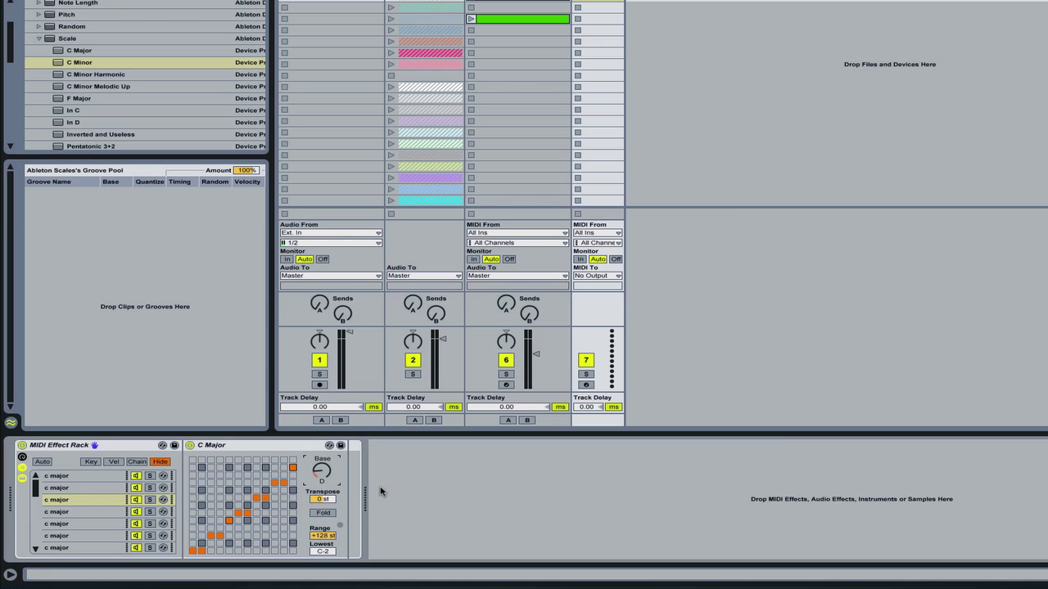
{"action": "left_click_drag", "start_coordinate": [321, 473], "coordinate": [321, 425]}
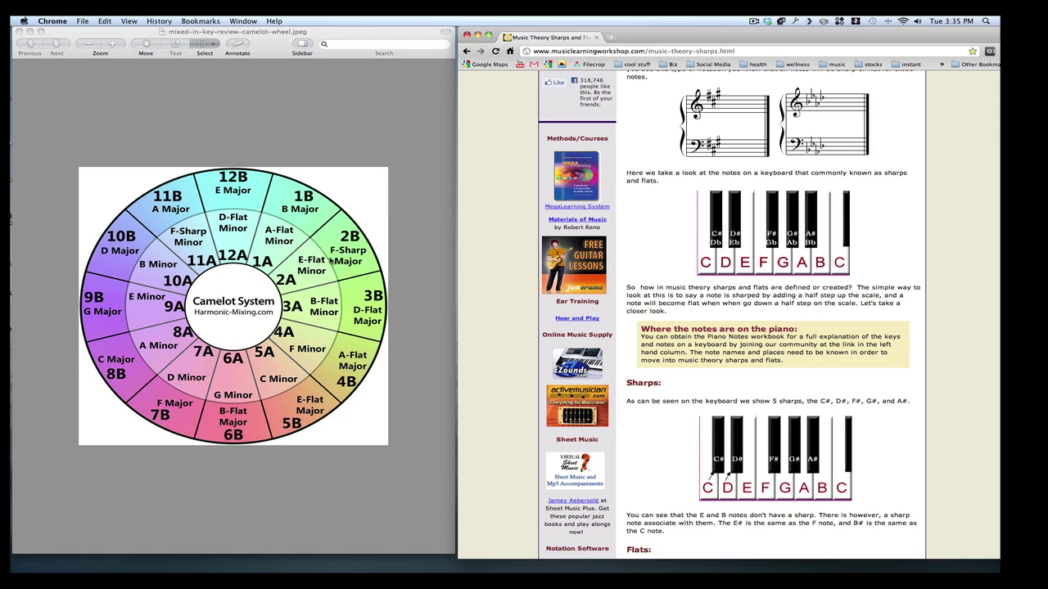
- Switch back to Ableton Live and go through the c major and c minor chains, examining the Base note of their scale devices
{"action": "key", "text": "F8"}
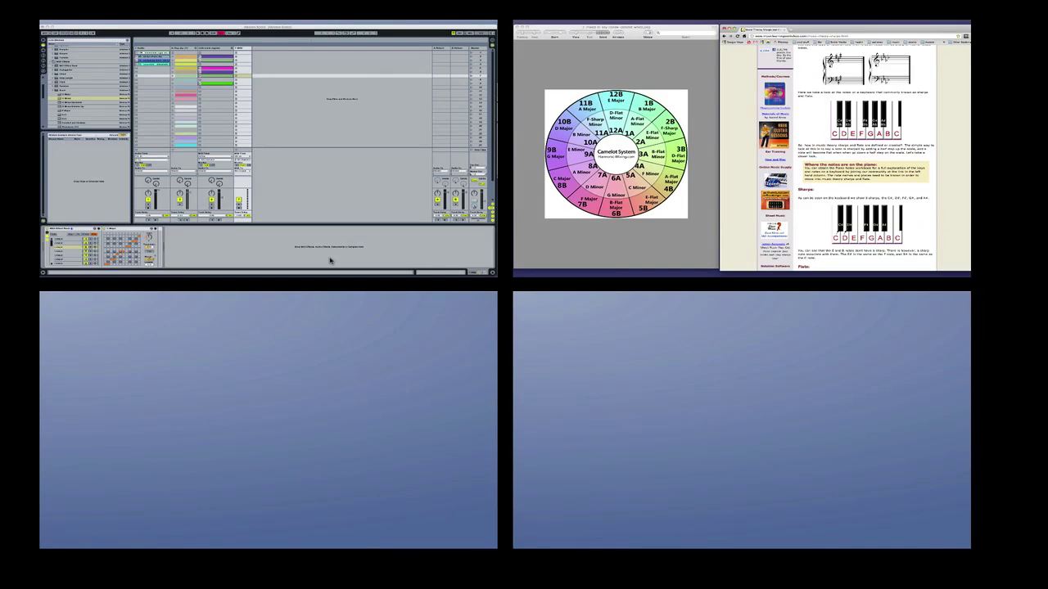
{"action": "left_click", "coordinate": [283, 192]}
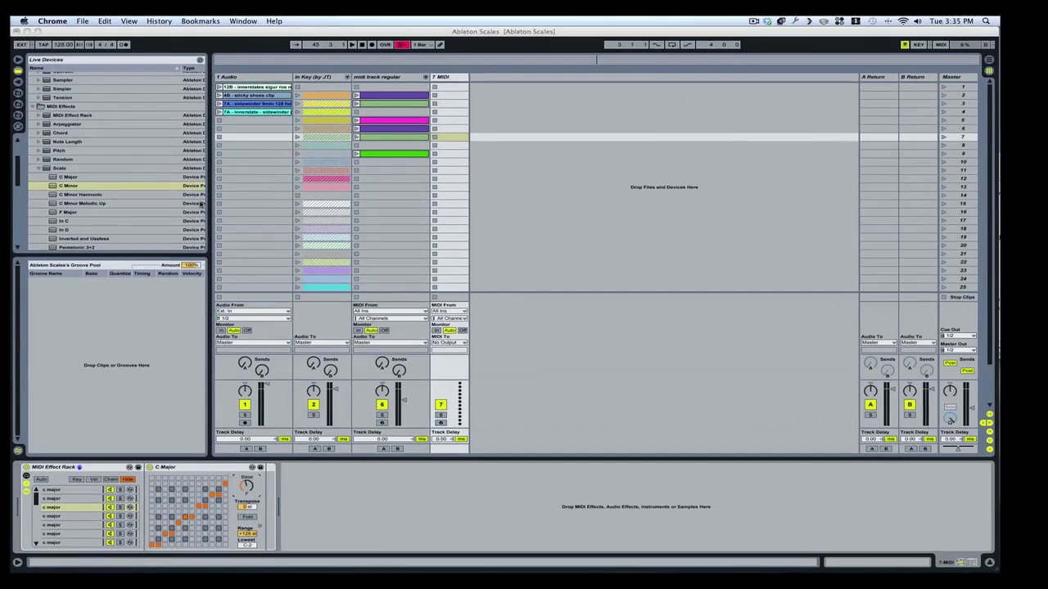
{"action": "left_click", "coordinate": [79, 499]}
{"action": "scroll", "coordinate": [50, 534], "scroll_direction": "down", "scroll_amount": 2}
{"action": "scroll", "coordinate": [65, 524], "scroll_direction": "up", "scroll_amount": 2}
{"action": "left_click", "coordinate": [78, 516]}
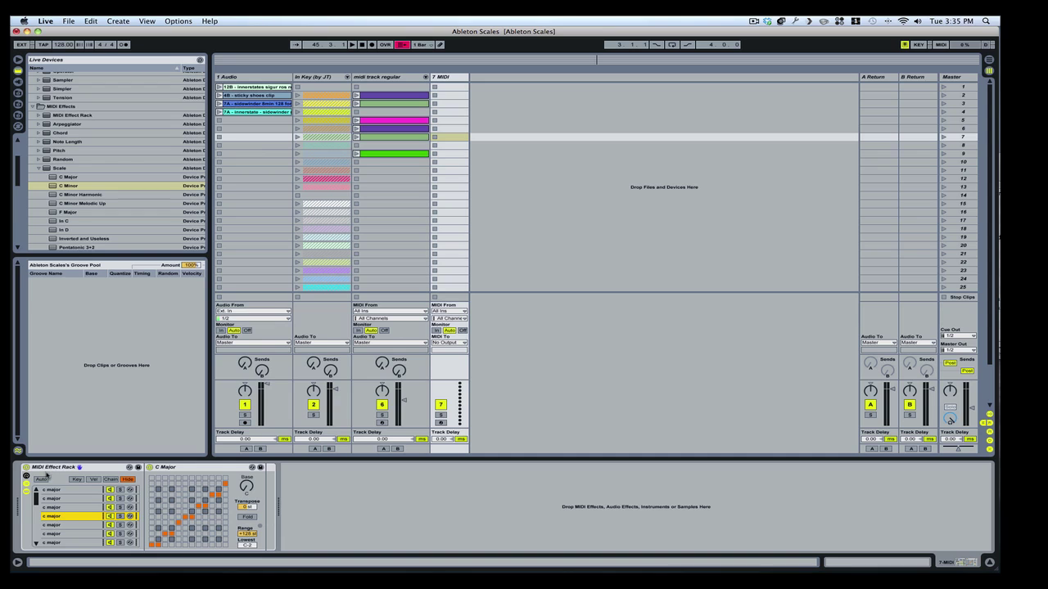
{"action": "mouse_move", "coordinate": [245, 488]}
{"action": "left_mouse_down"}
{"action": "mouse_move", "coordinate": [246, 472]}
{"action": "mouse_move", "coordinate": [246, 488]}
{"action": "left_mouse_up"}
{"action": "left_click", "coordinate": [69, 491]}
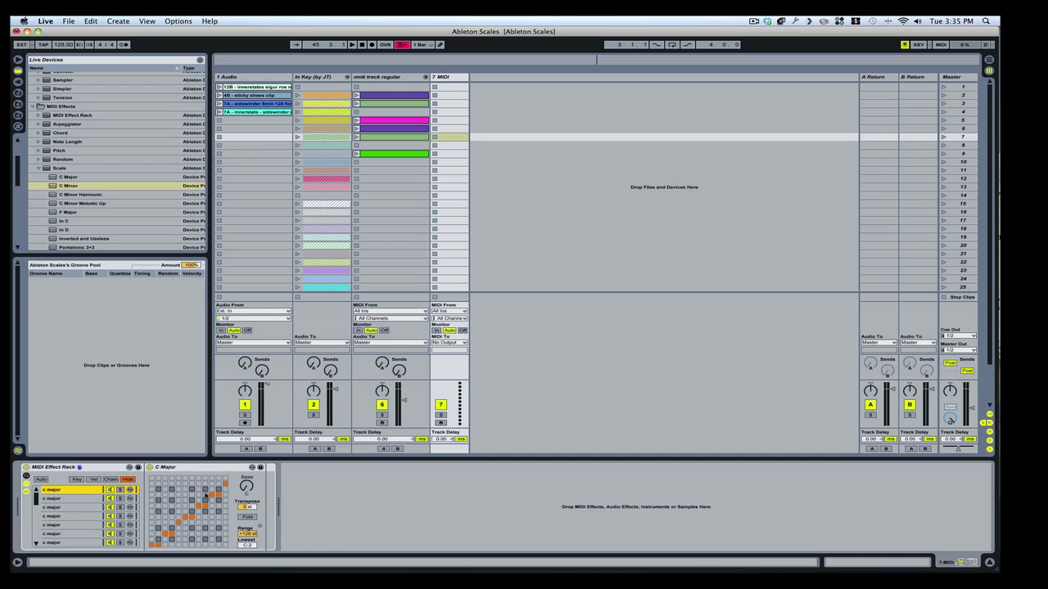
{"action": "left_click_drag", "start_coordinate": [247, 488], "coordinate": [247, 483]}
{"action": "scroll", "coordinate": [72, 507], "scroll_direction": "down", "scroll_amount": 3}
{"action": "scroll", "coordinate": [72, 506], "scroll_direction": "up", "scroll_amount": 2}
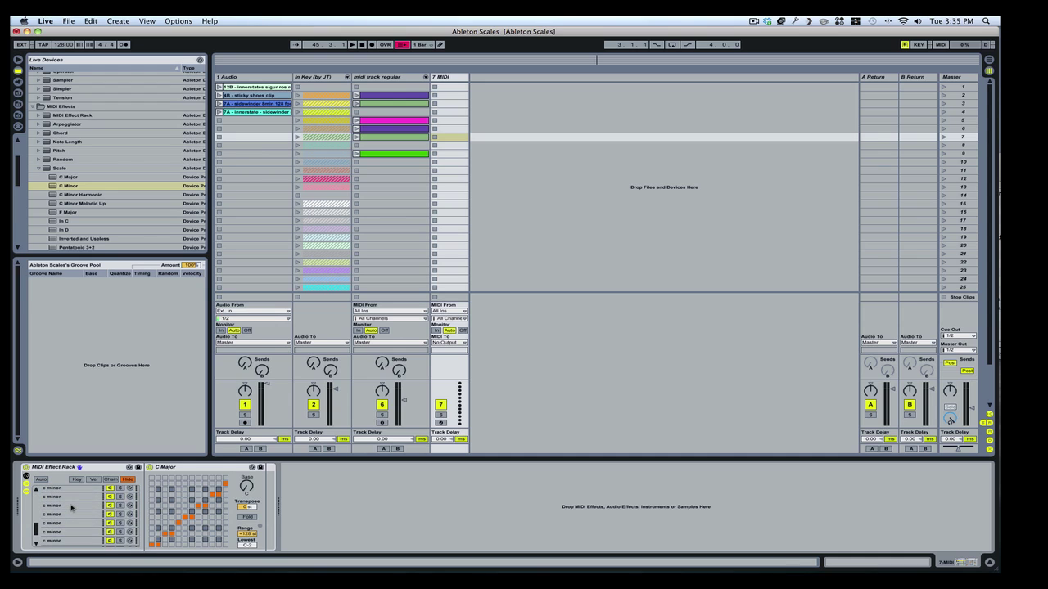
{"action": "left_click", "coordinate": [65, 496]}
{"action": "scroll", "coordinate": [72, 508], "scroll_direction": "down", "scroll_amount": 3}
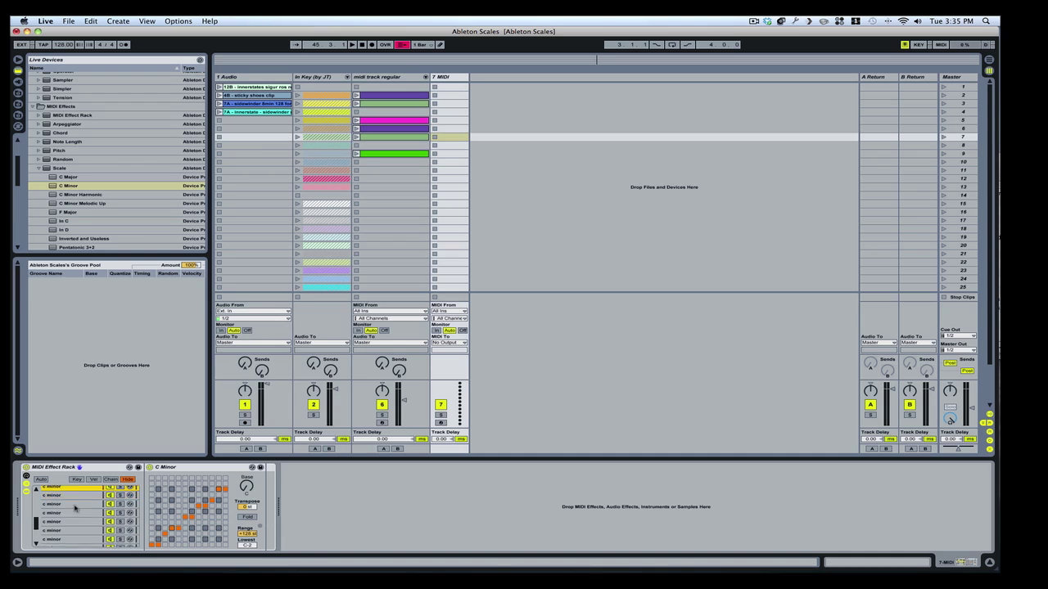
{"action": "left_click", "coordinate": [49, 535]}
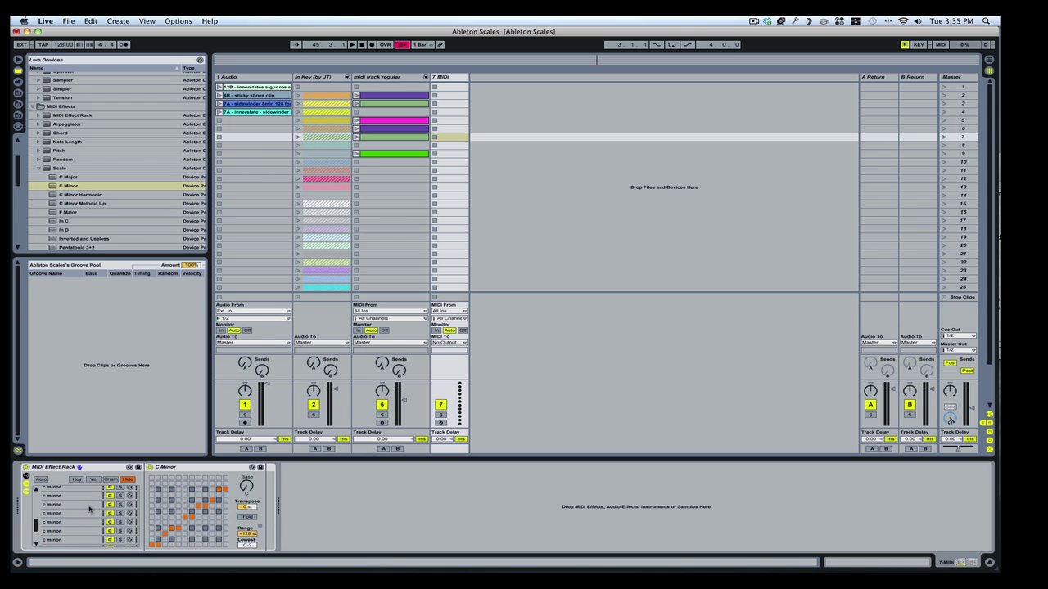
- Display the chain select zones of the MIDI Effect Rack and select all of its chains
{"action": "left_click", "coordinate": [110, 480]}
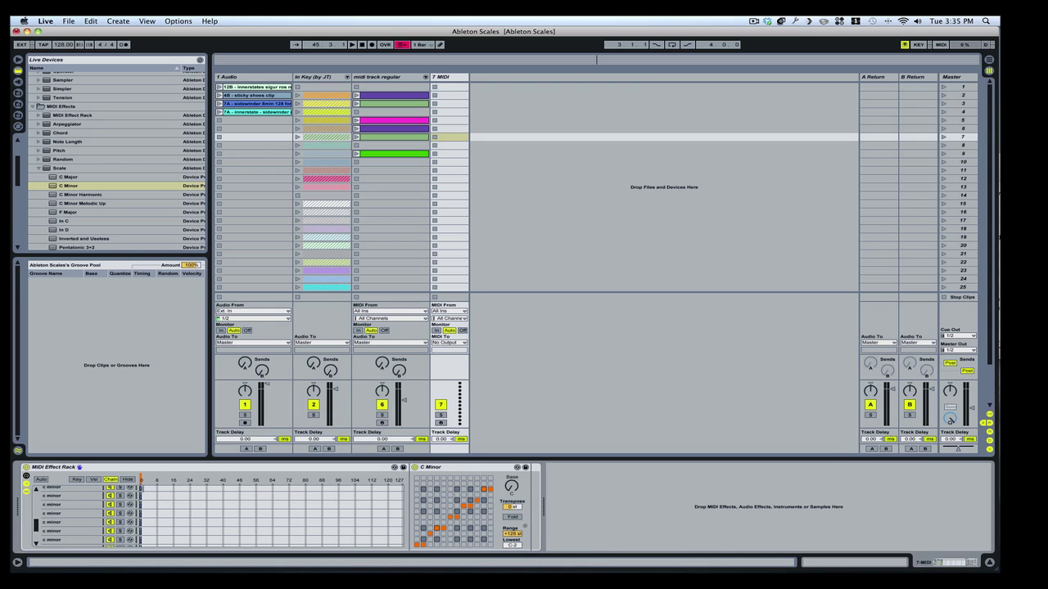
{"action": "left_click", "coordinate": [142, 487]}
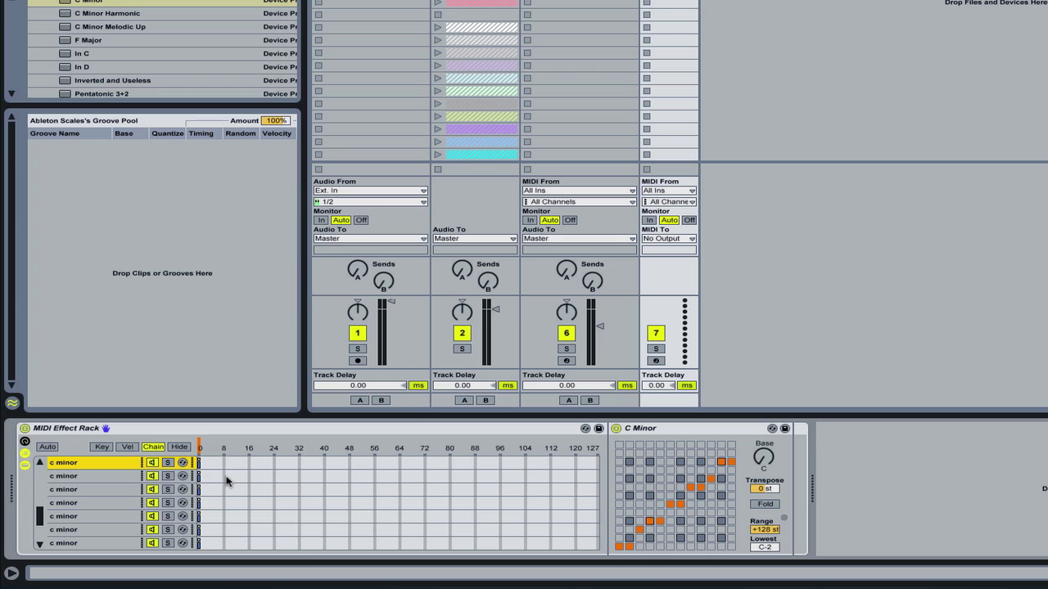
{"action": "key", "text": "ctrl+a"}
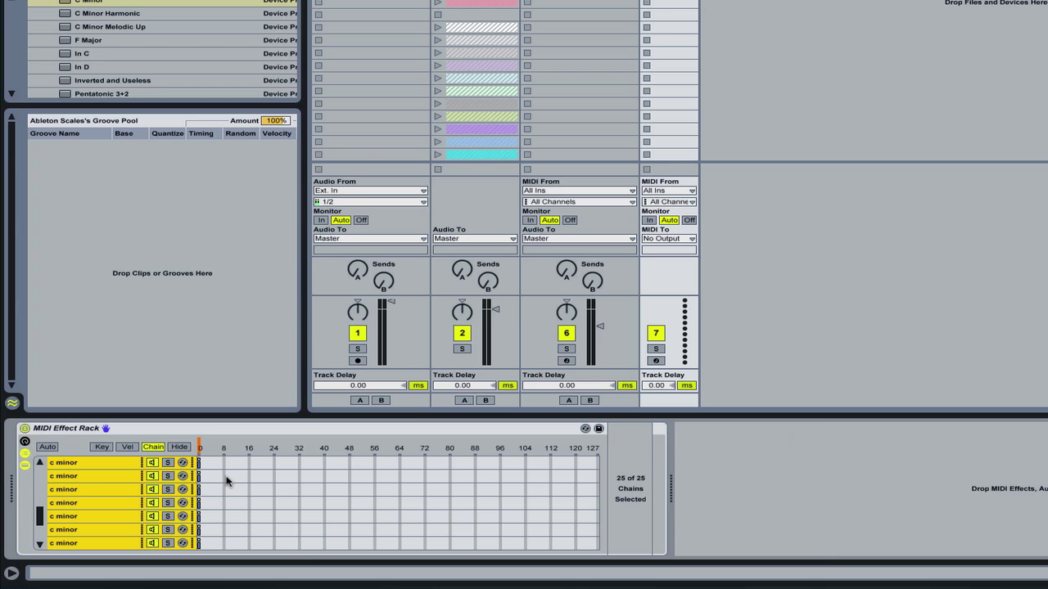
{"action": "left_click", "coordinate": [200, 464]}
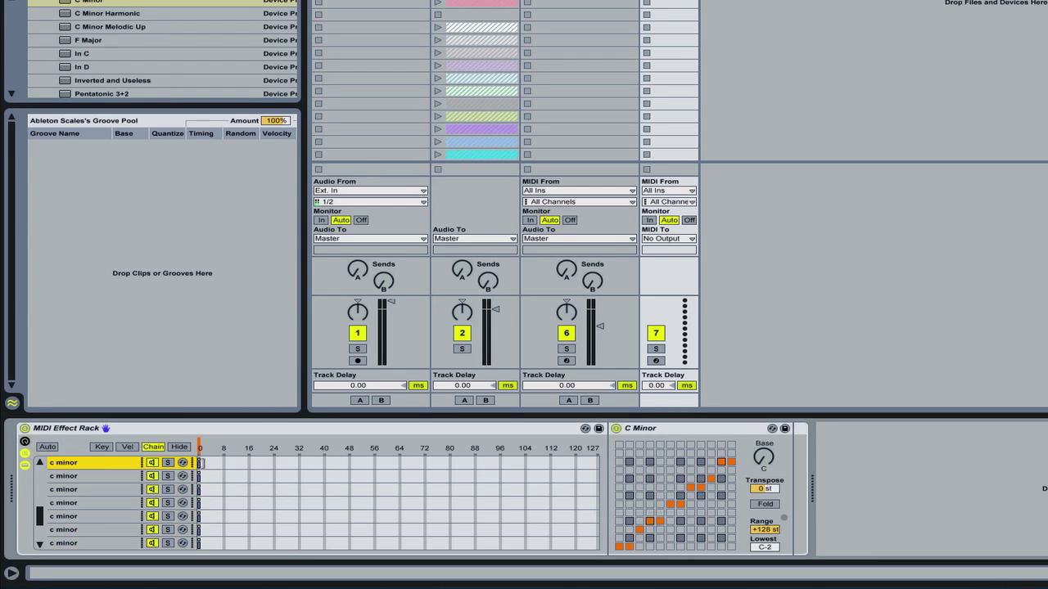
{"action": "key", "text": "ctrl+a"}
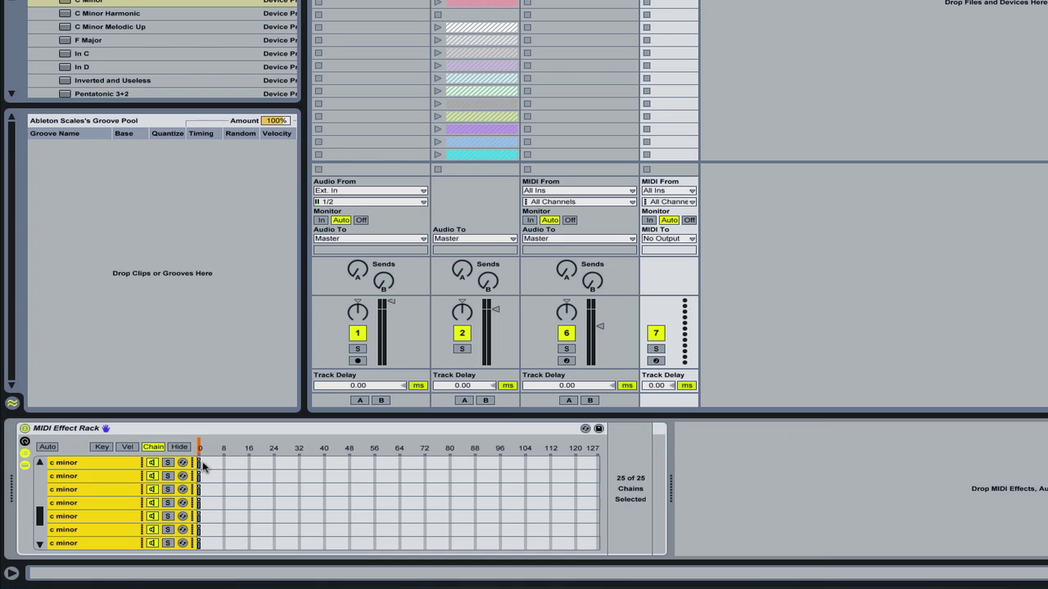
- Extend the zones of all selected chains to 41, distribute the ranges equally, and check the result across the chain list
{"action": "left_click_drag", "start_coordinate": [198, 463], "coordinate": [329, 464]}
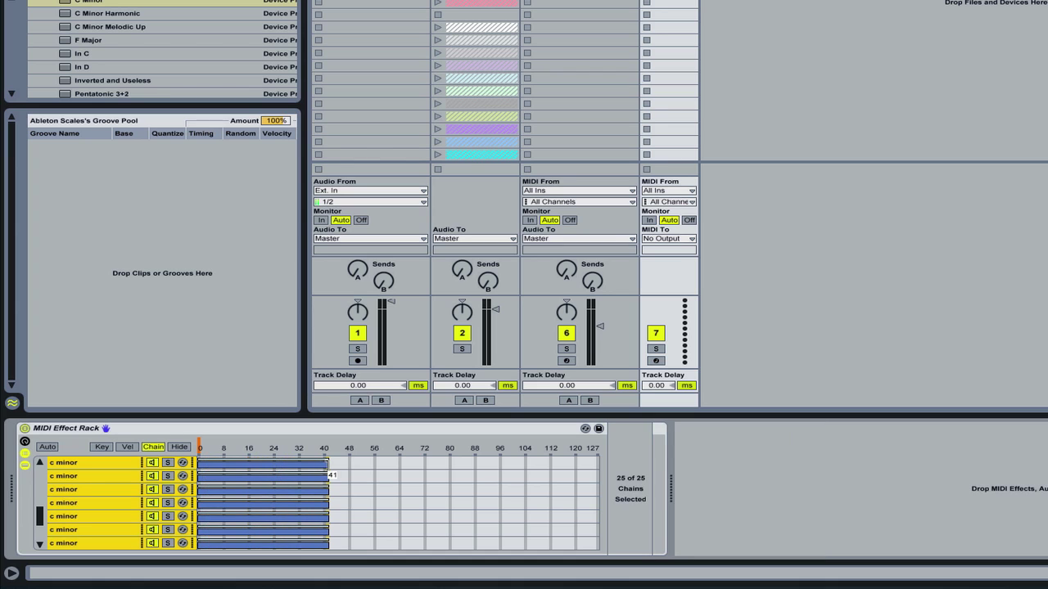
{"action": "right_click", "coordinate": [294, 465]}
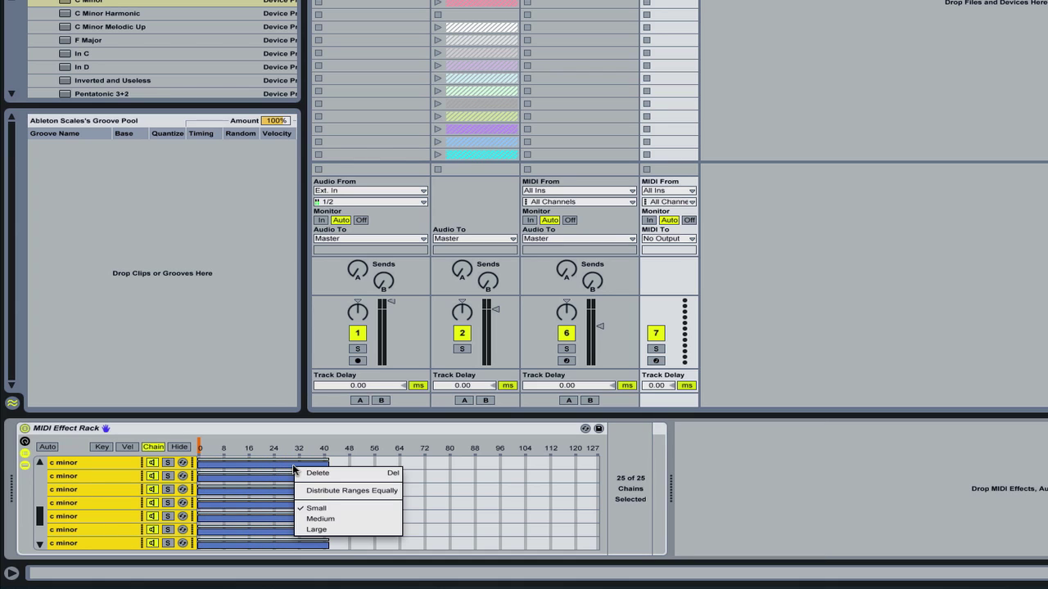
{"action": "left_click", "coordinate": [330, 491]}
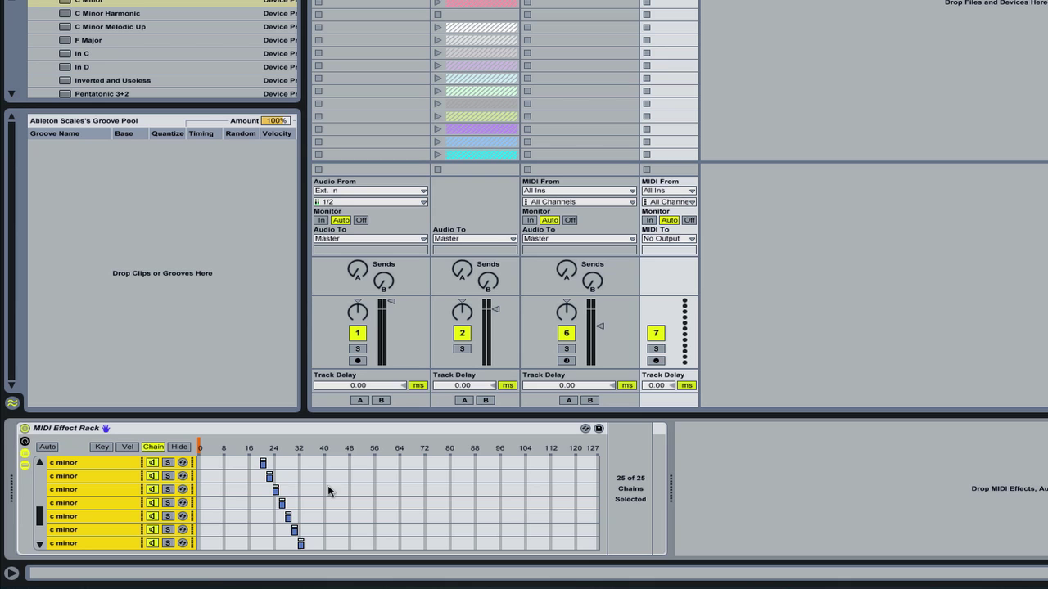
{"action": "scroll", "coordinate": [227, 501], "scroll_direction": "down", "scroll_amount": 10}
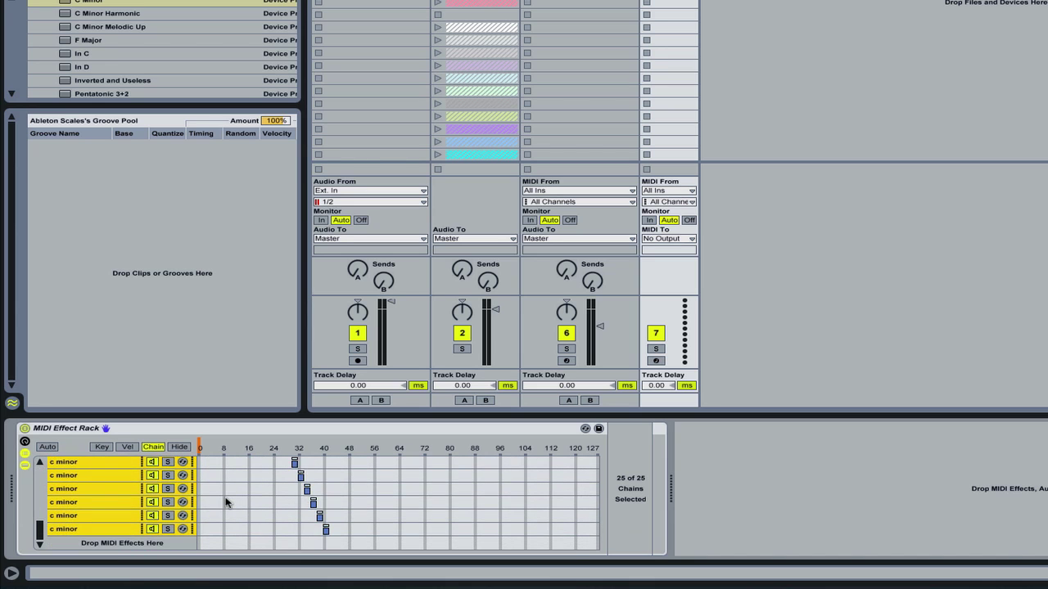
{"action": "scroll", "coordinate": [227, 501], "scroll_direction": "up", "scroll_amount": 10}
{"action": "scroll", "coordinate": [227, 501], "scroll_direction": "down", "scroll_amount": 10}
{"action": "scroll", "coordinate": [375, 509], "scroll_direction": "up", "scroll_amount": 10}
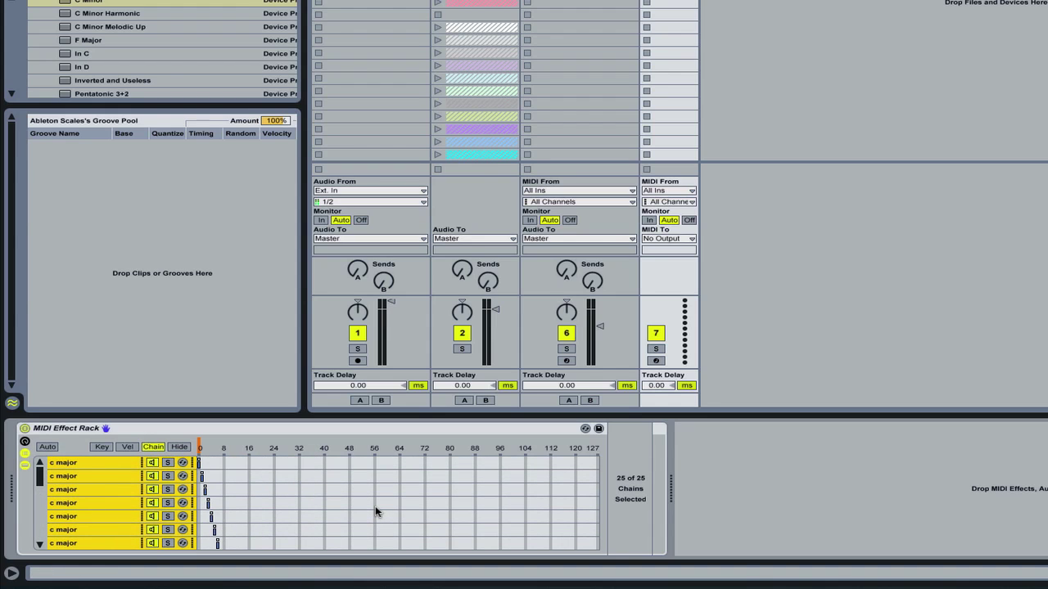
- Extend the zones of all selected chains across nearly the full 0–127 range and distribute the ranges equally
{"action": "left_click_drag", "start_coordinate": [375, 505], "coordinate": [589, 476]}
{"action": "right_click", "coordinate": [463, 477]}
{"action": "left_click", "coordinate": [487, 498]}
{"action": "scroll", "coordinate": [358, 496], "scroll_direction": "down", "scroll_amount": 3}
{"action": "scroll", "coordinate": [356, 496], "scroll_direction": "down", "scroll_amount": 5}
{"action": "scroll", "coordinate": [356, 496], "scroll_direction": "up", "scroll_amount": 8}
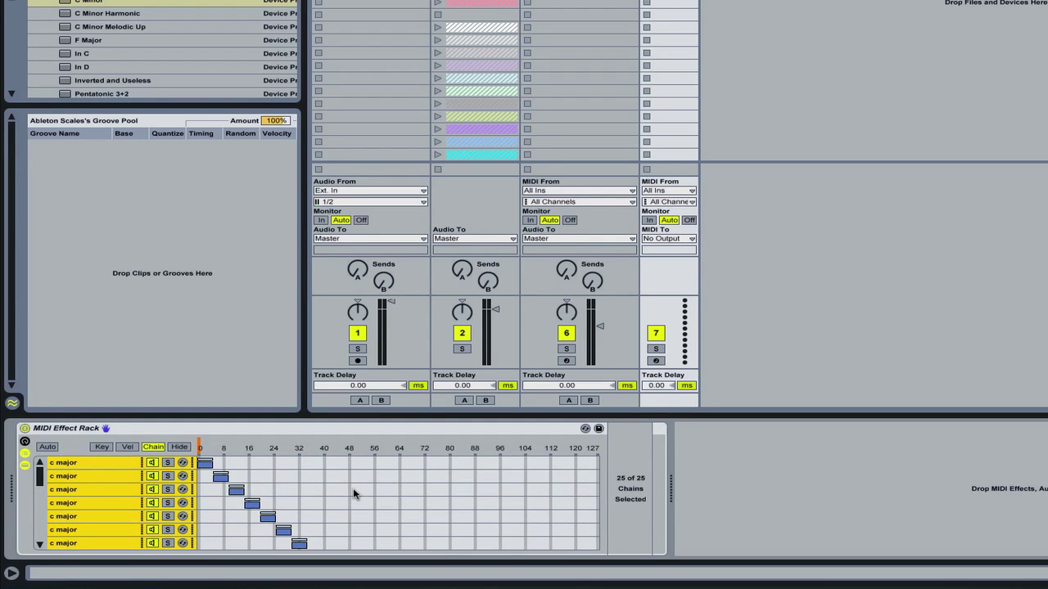
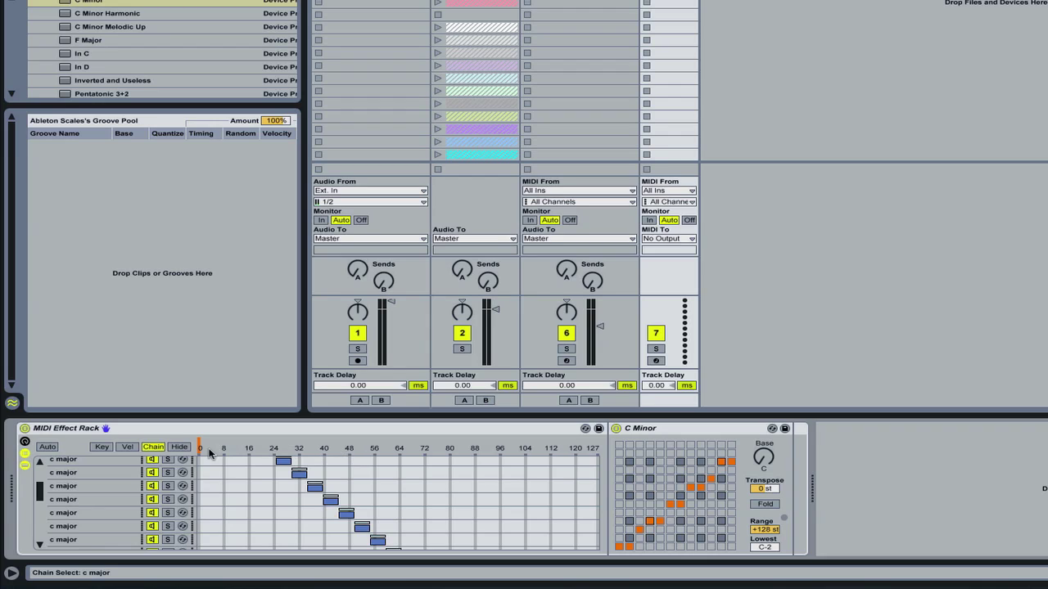
- Sweep the chain selector to about 27 and return it to 0 to demonstrate switching between chain zones
{"action": "left_click_drag", "start_coordinate": [200, 447], "coordinate": [289, 447]}
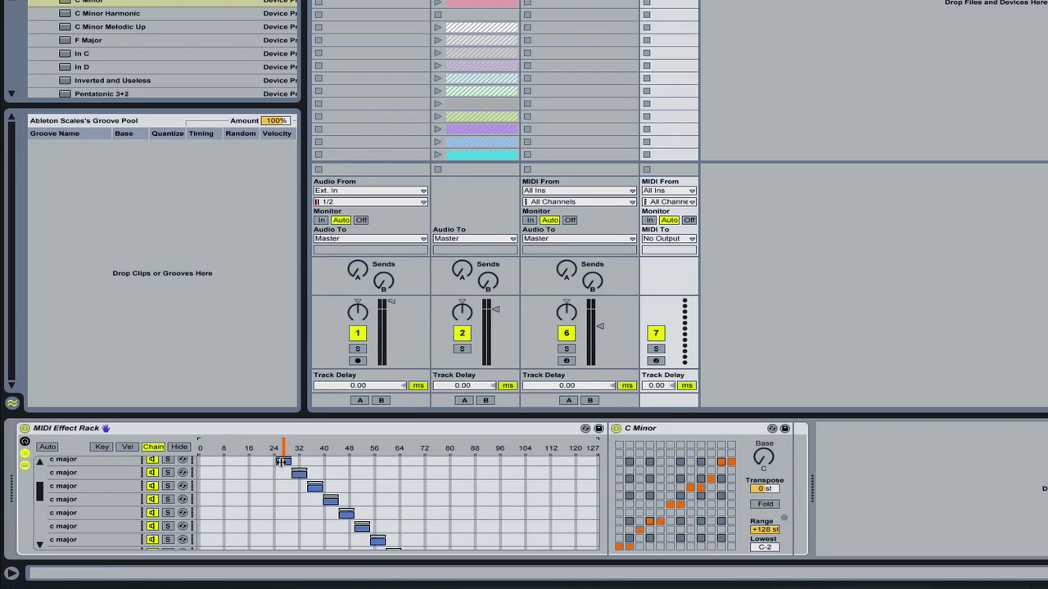
{"action": "mouse_move", "coordinate": [284, 447]}
{"action": "left_mouse_down"}
{"action": "mouse_move", "coordinate": [336, 446]}
{"action": "mouse_move", "coordinate": [199, 447]}
{"action": "left_mouse_up"}
{"action": "scroll", "coordinate": [249, 503], "scroll_direction": "up", "scroll_amount": 3}
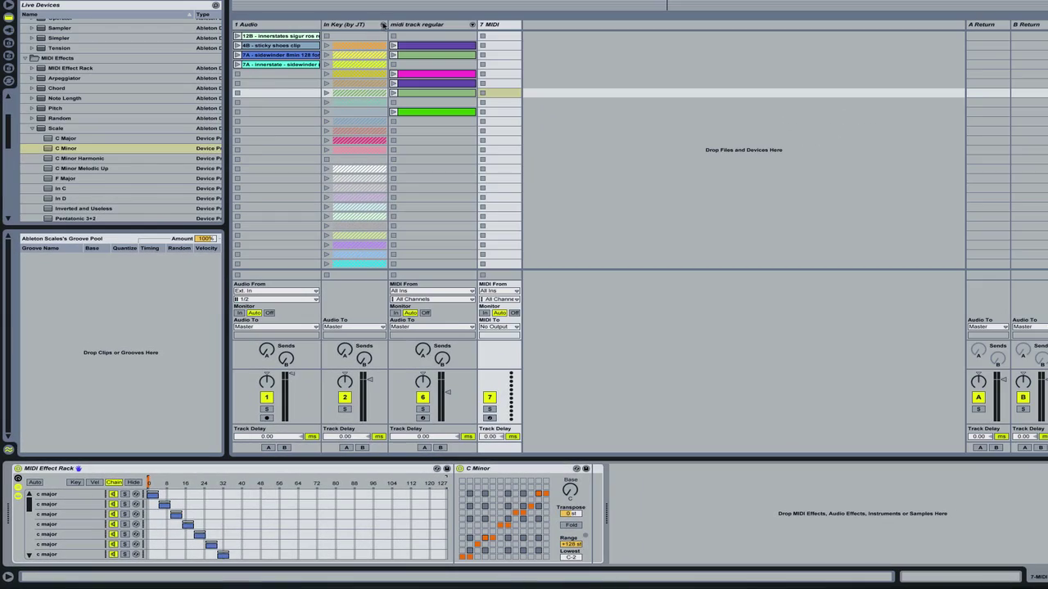
- Unfold the In Key (by JT) group and go through the first major-key clips of the first Scales/Keys track
{"action": "left_click", "coordinate": [383, 26]}
{"action": "left_click", "coordinate": [430, 54]}
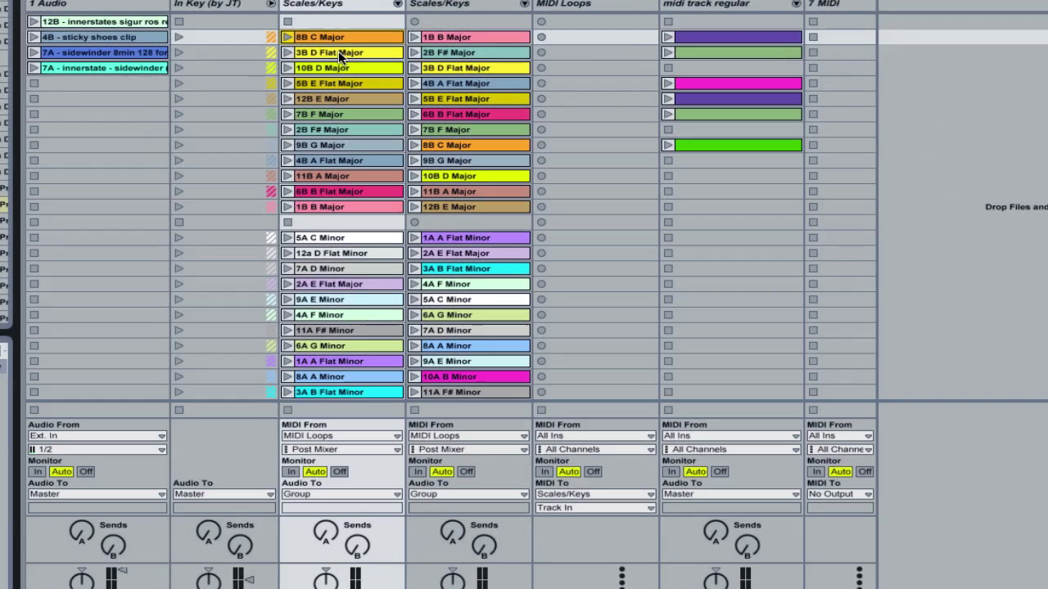
{"action": "left_click", "coordinate": [338, 51]}
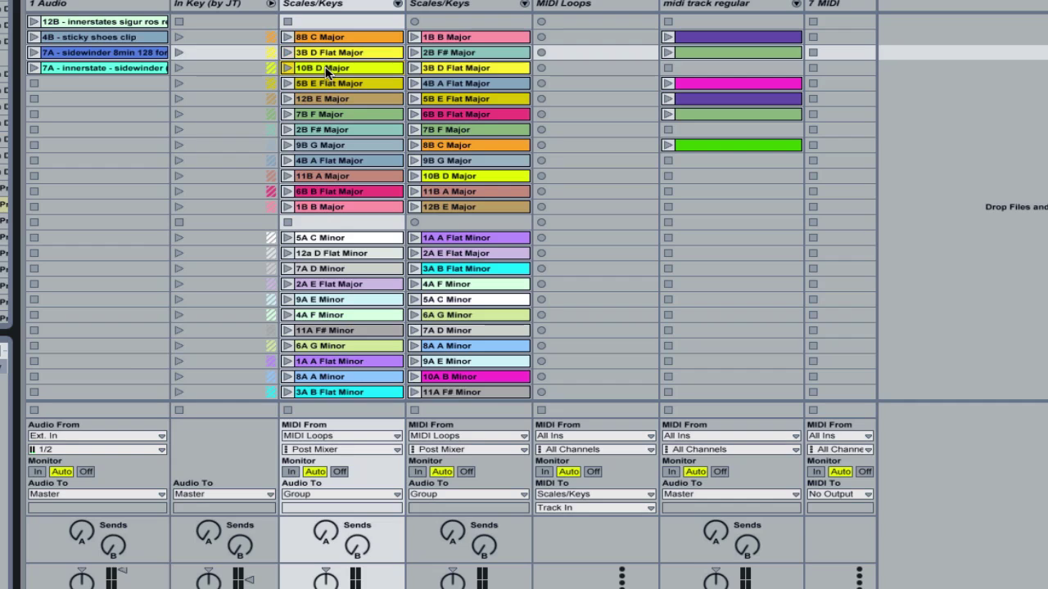
{"action": "left_click", "coordinate": [326, 70]}
{"action": "left_click", "coordinate": [325, 82]}
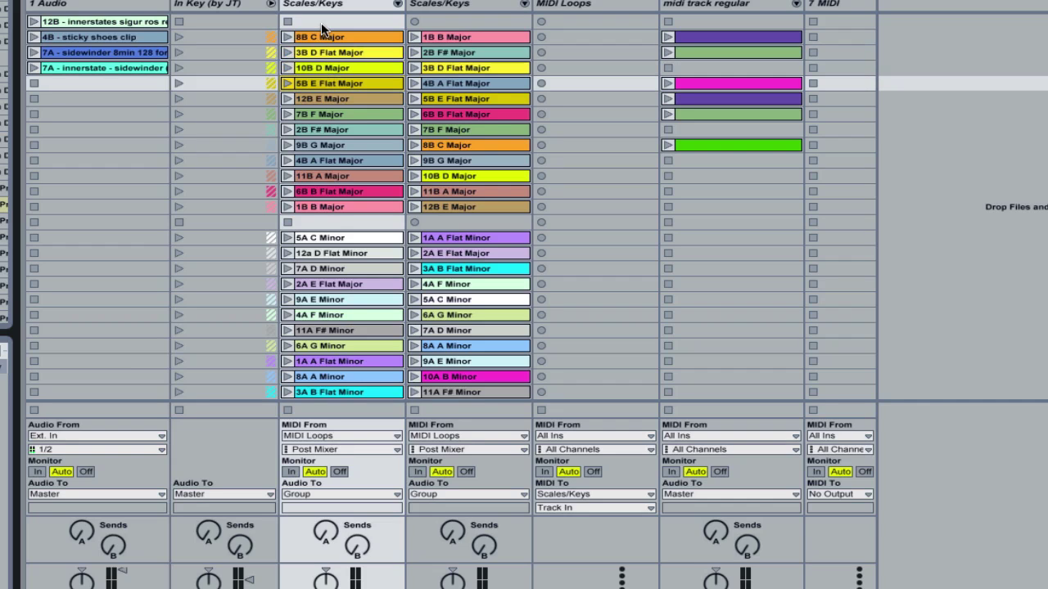
{"action": "left_click", "coordinate": [318, 38]}
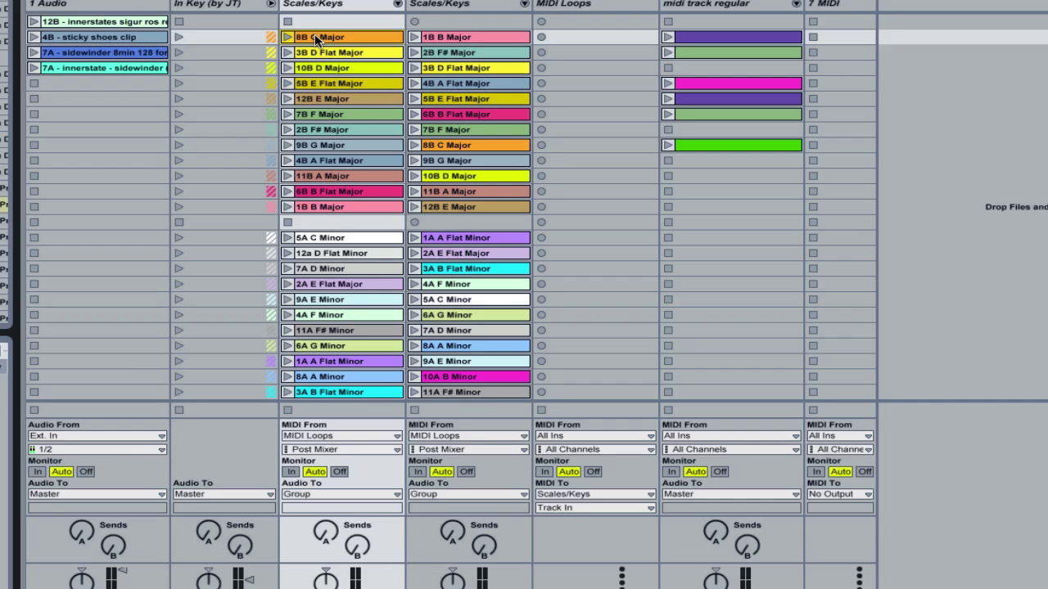
- Show the MIDI Effect Rack's chain selector envelope for the 8B C Major and 3B D Flat Major clips
{"action": "double_click", "coordinate": [321, 35]}
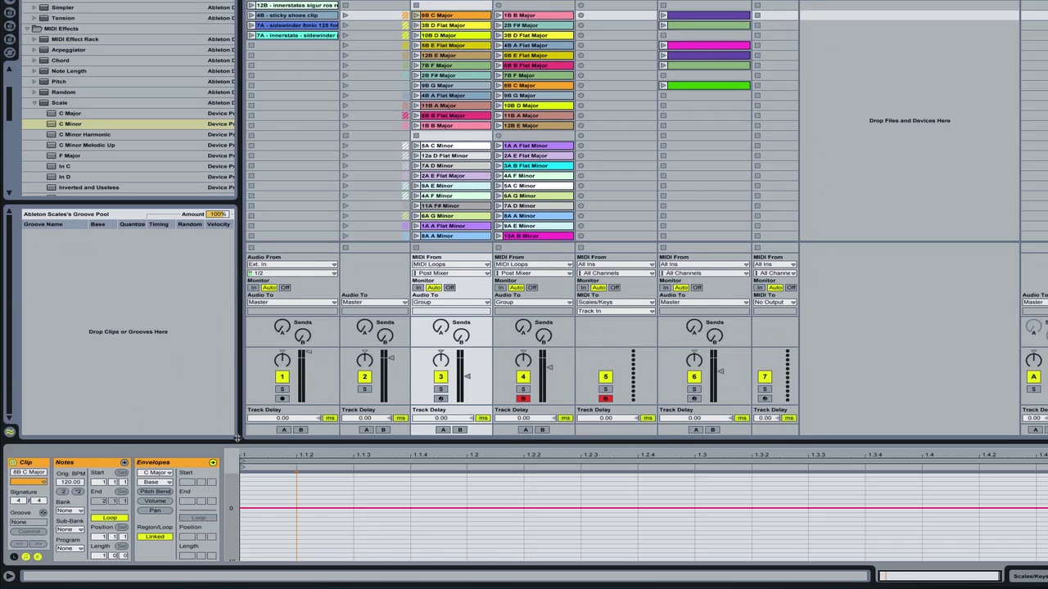
{"action": "left_click", "coordinate": [157, 472]}
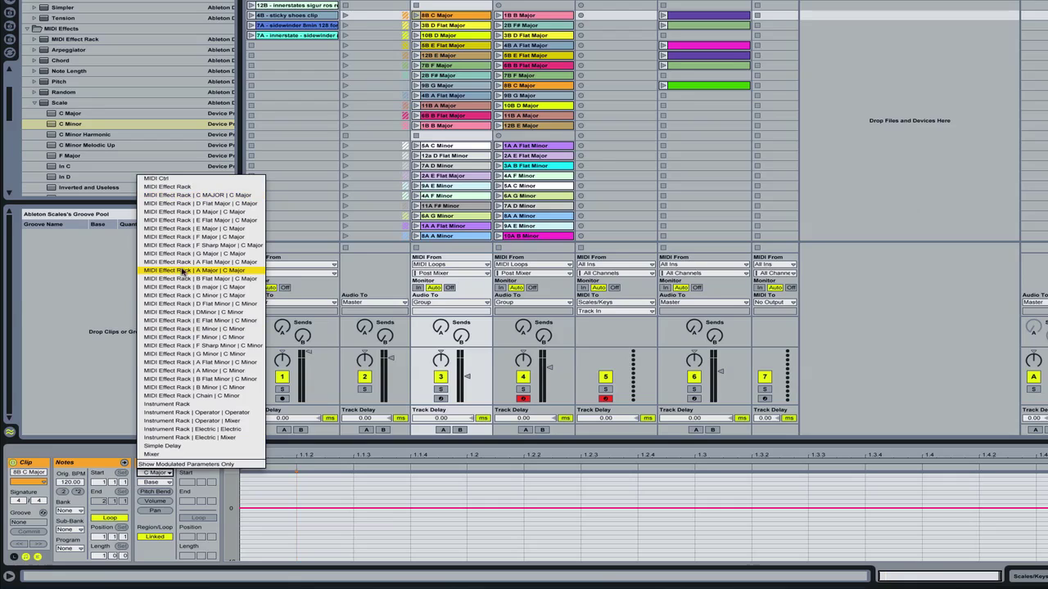
{"action": "left_click", "coordinate": [154, 187]}
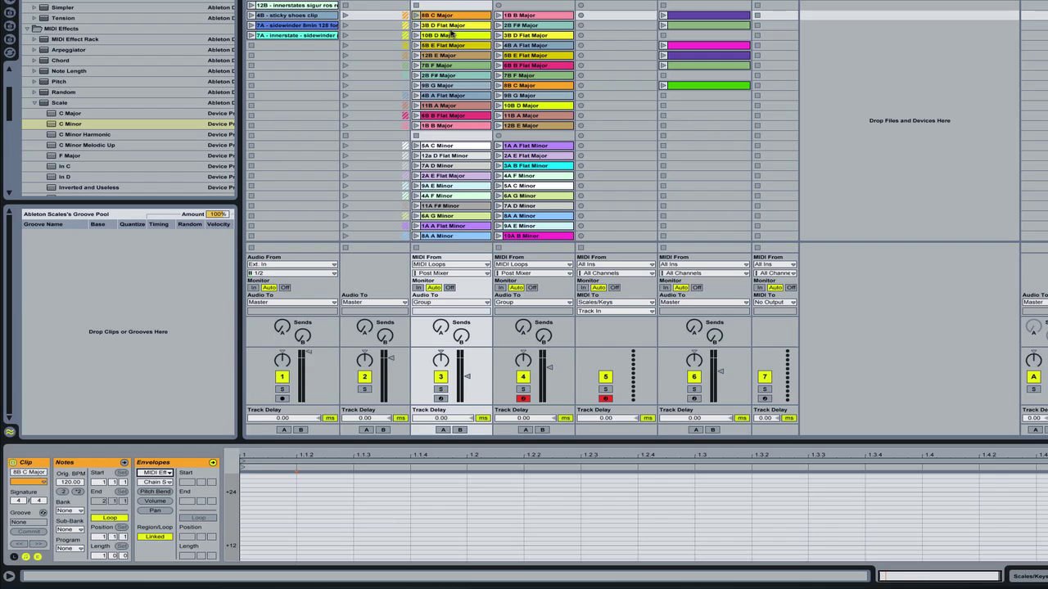
{"action": "left_click", "coordinate": [453, 26]}
{"action": "scroll", "coordinate": [287, 517], "scroll_direction": "down", "scroll_amount": 5}
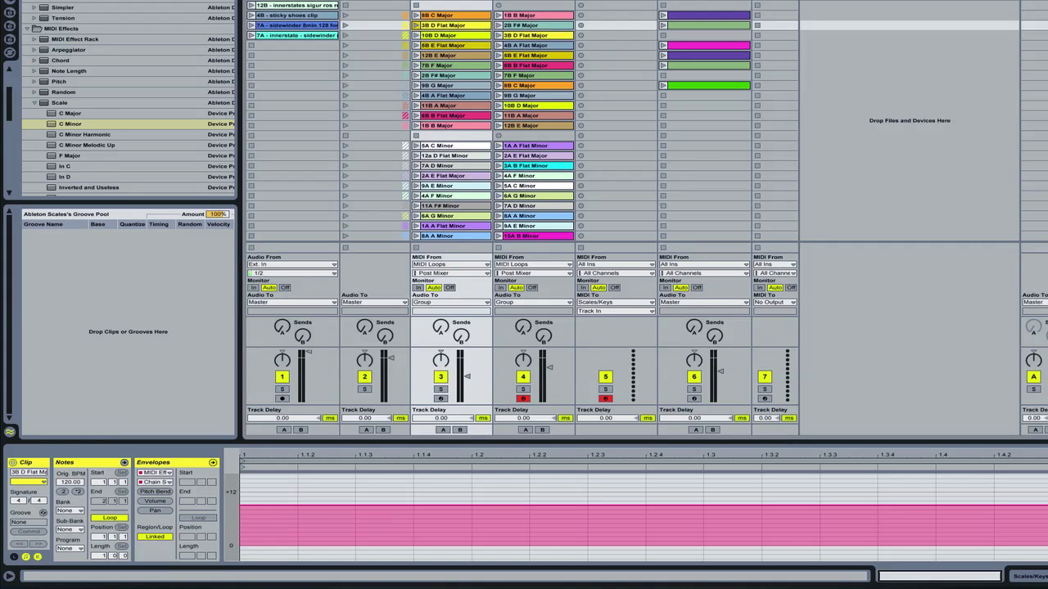
- Show the first Scales/Keys track's MIDI Effect Rack and examine its named chains and their zones
{"action": "left_click", "coordinate": [447, 4]}
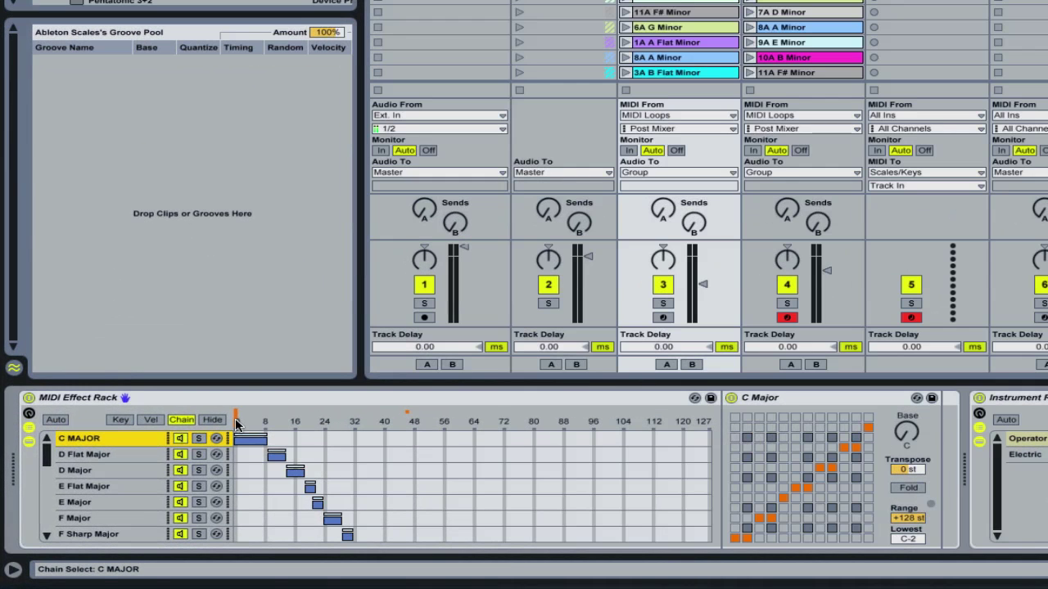
{"action": "mouse_move", "coordinate": [236, 424]}
{"action": "left_mouse_down"}
{"action": "mouse_move", "coordinate": [301, 424]}
{"action": "mouse_move", "coordinate": [236, 424]}
{"action": "left_mouse_up"}
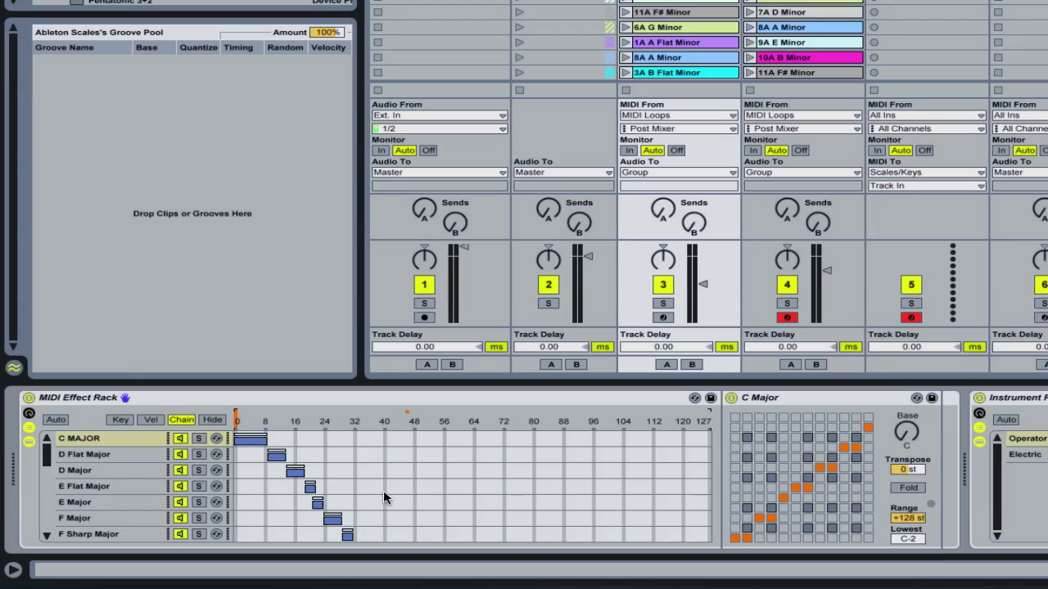
{"action": "scroll", "coordinate": [386, 496], "scroll_direction": "down", "scroll_amount": 3}
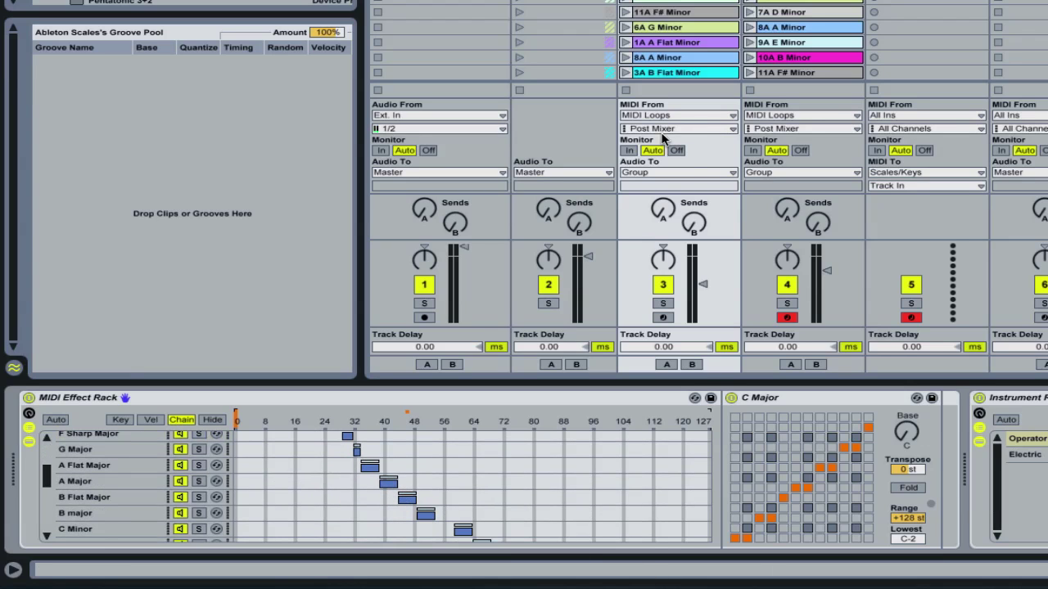
- Return to the clip view and examine the chain selector envelopes and the major and minor clips of the first Scales/Keys track
{"action": "key", "text": "shift+Tab"}
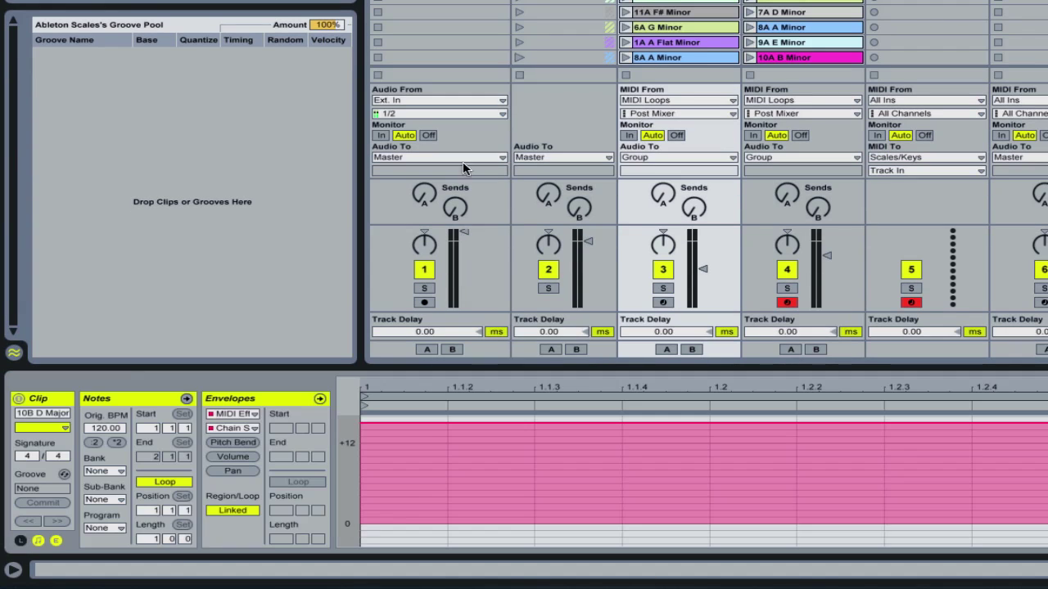
{"action": "scroll", "coordinate": [454, 473], "scroll_direction": "up", "scroll_amount": 2}
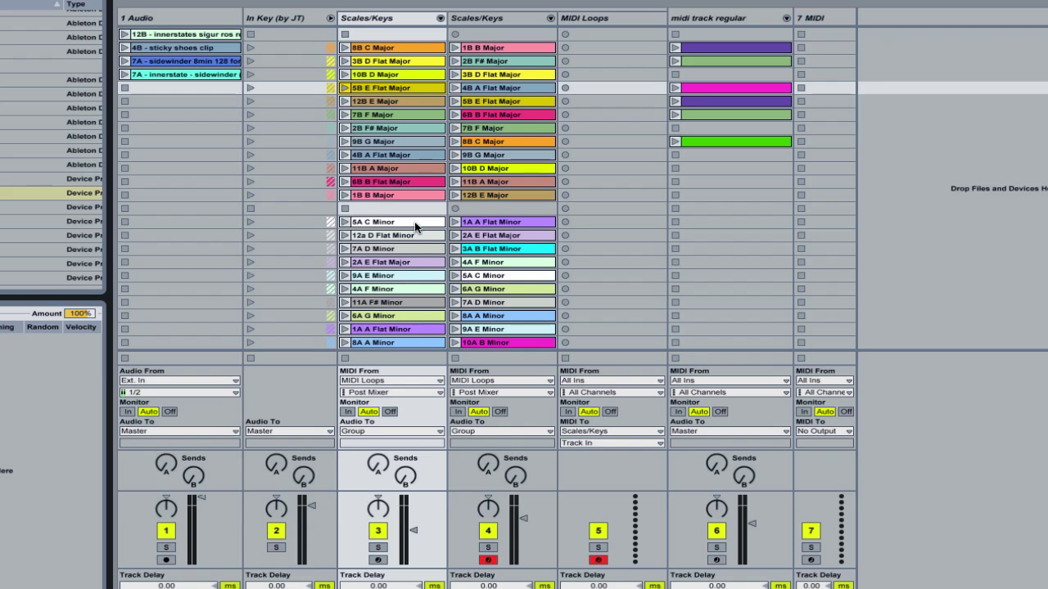
{"action": "scroll", "coordinate": [393, 246], "scroll_direction": "down", "scroll_amount": 3}
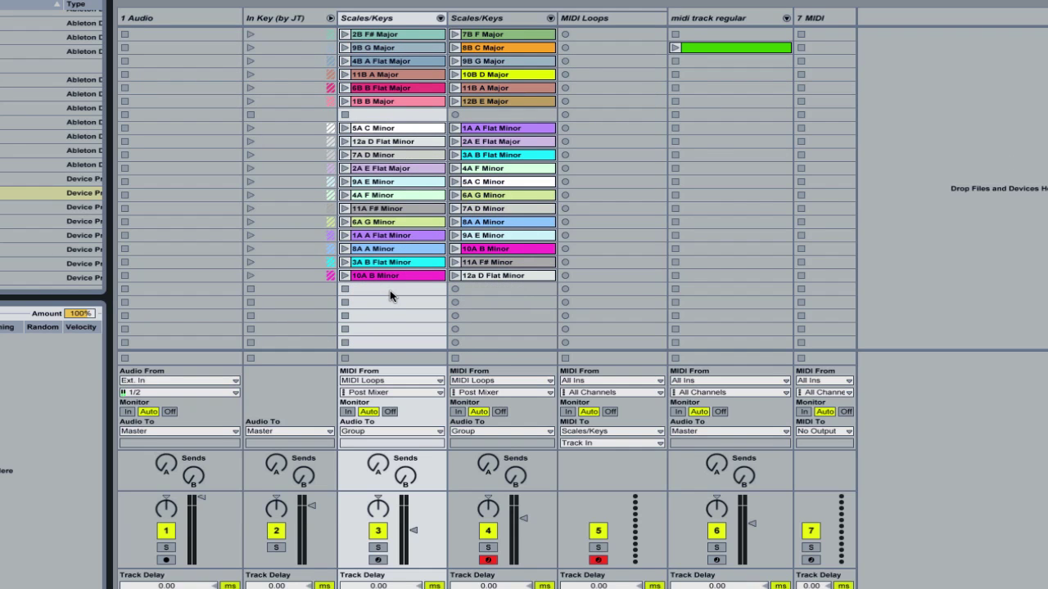
{"action": "scroll", "coordinate": [389, 289], "scroll_direction": "up", "scroll_amount": 3}
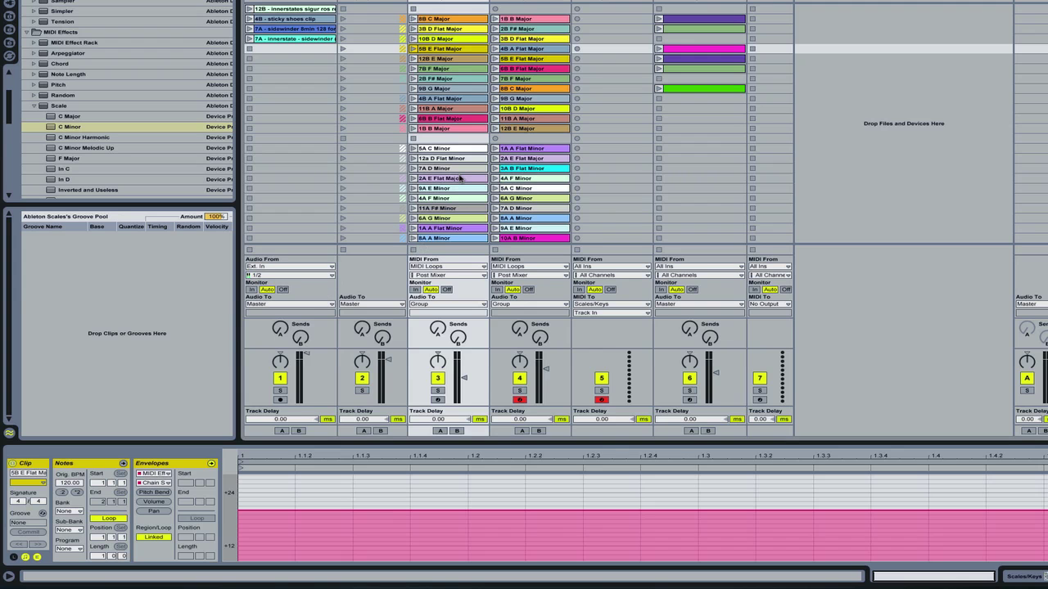
{"action": "scroll", "coordinate": [459, 177], "scroll_direction": "down", "scroll_amount": 1}
{"action": "scroll", "coordinate": [471, 178], "scroll_direction": "up", "scroll_amount": 1}
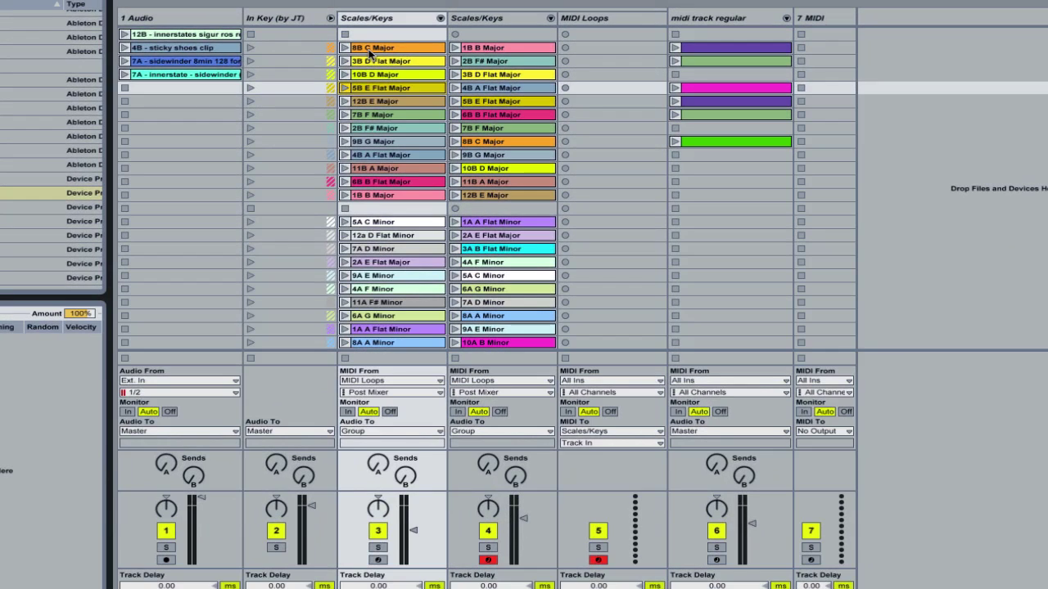
- Compare the clip order of the two Scales/Keys tracks with the Camelot wheel and switch back to Ableton Live
{"action": "left_click", "coordinate": [470, 22]}
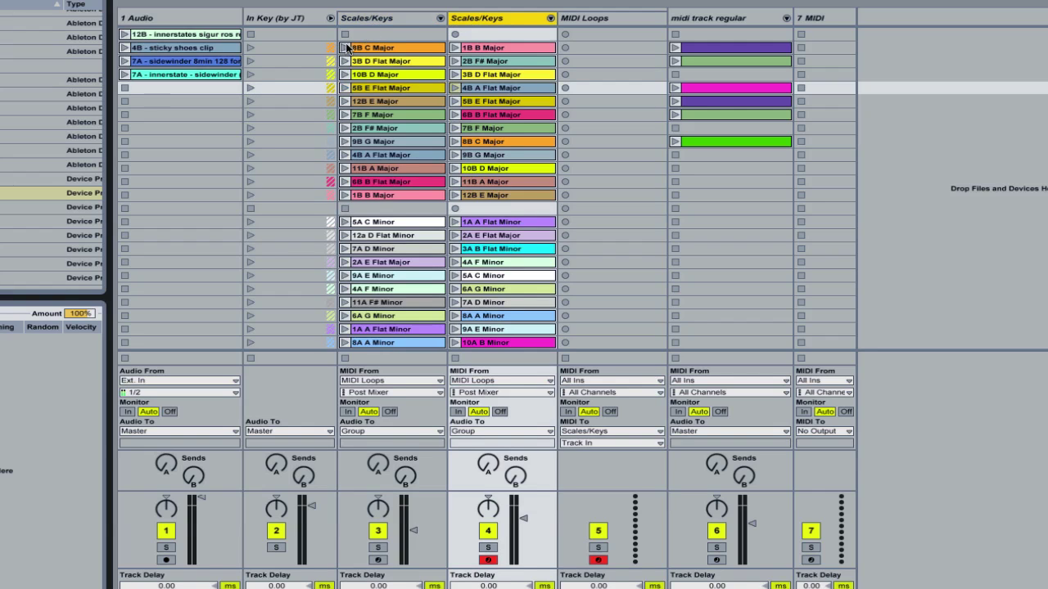
{"action": "left_click", "coordinate": [386, 49]}
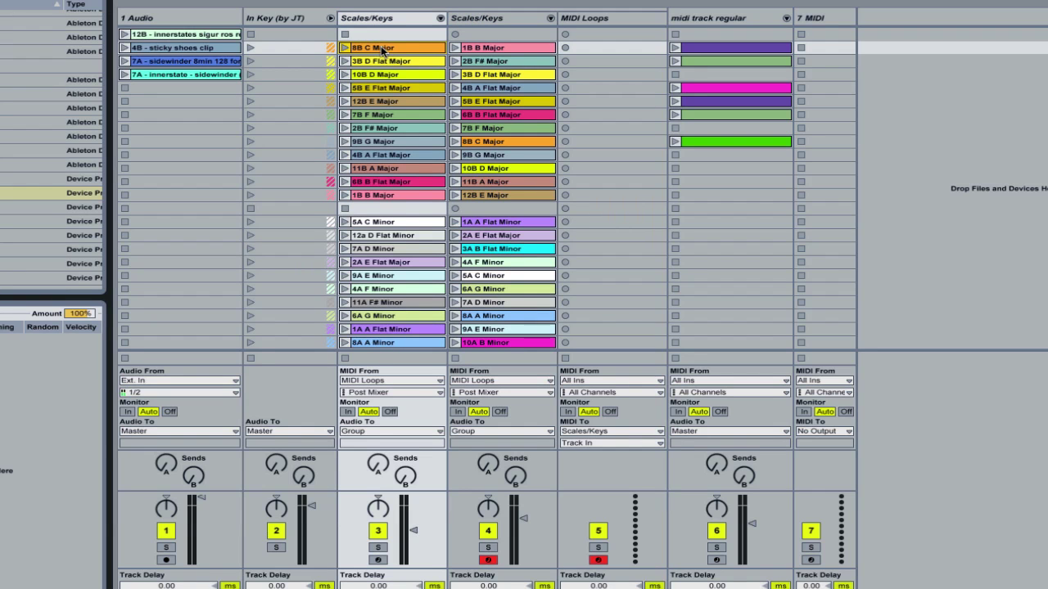
{"action": "left_click", "coordinate": [487, 17]}
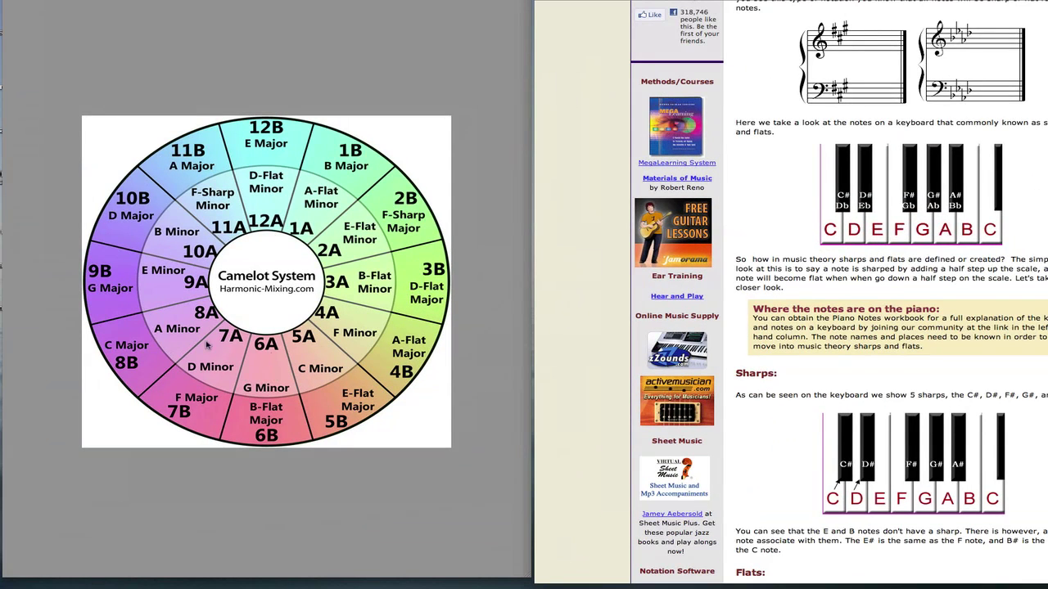
{"action": "key", "text": "F8"}
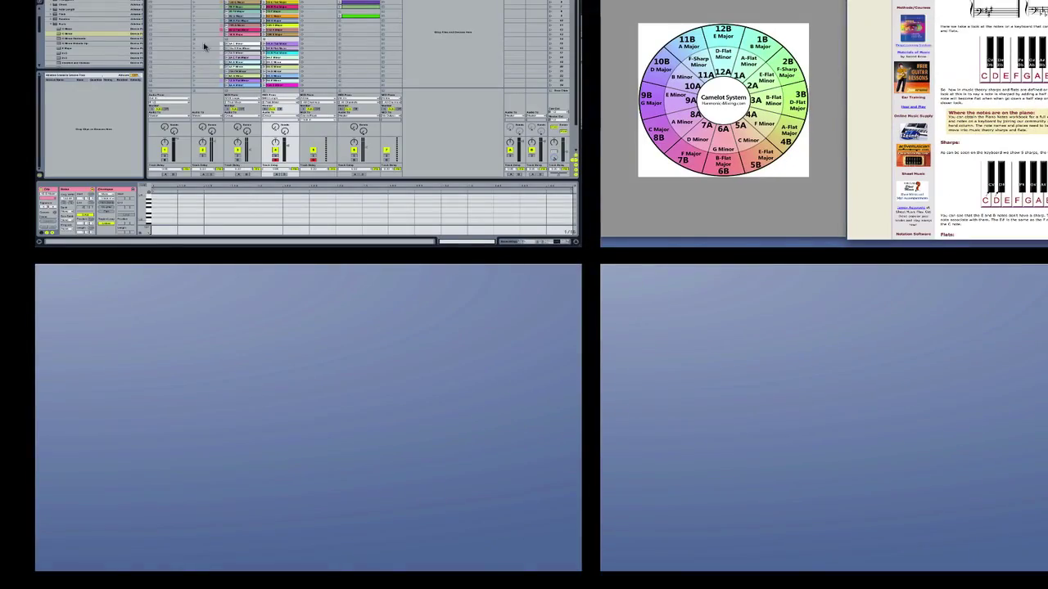
{"action": "left_click", "coordinate": [271, 38]}
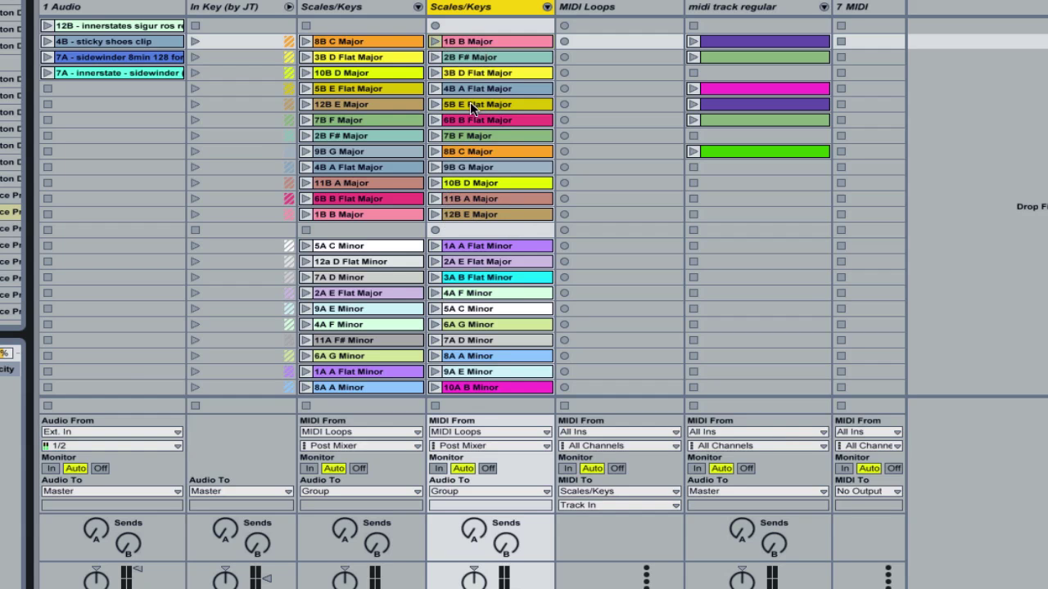
- Review the second Scales/Keys track's clips and launch 1B B Major there and 2B F# Major on the first Scales/Keys track
{"action": "scroll", "coordinate": [495, 210], "scroll_direction": "down", "scroll_amount": 3}
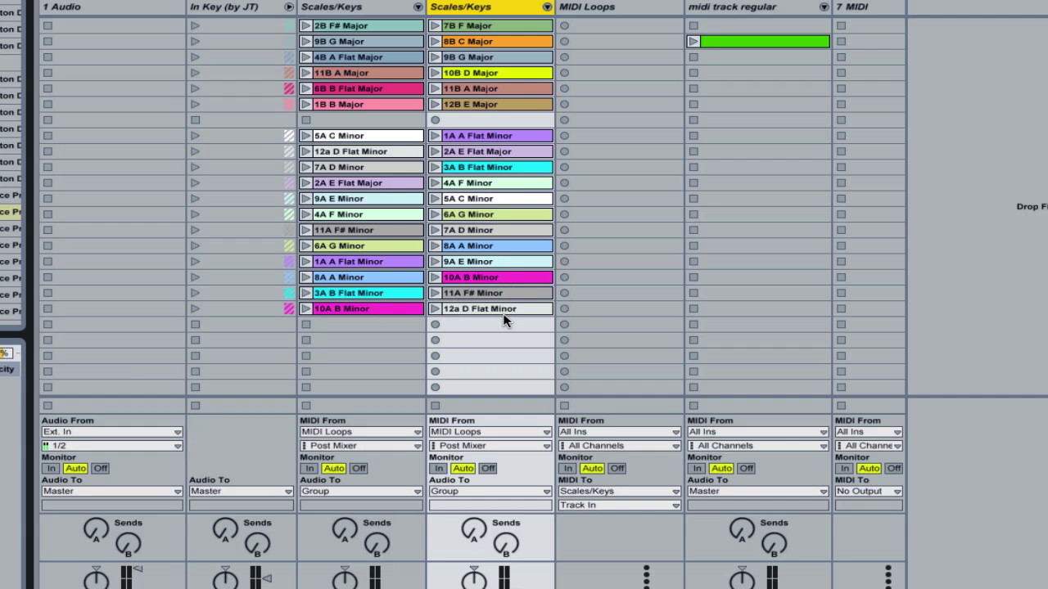
{"action": "scroll", "coordinate": [488, 215], "scroll_direction": "up", "scroll_amount": 3}
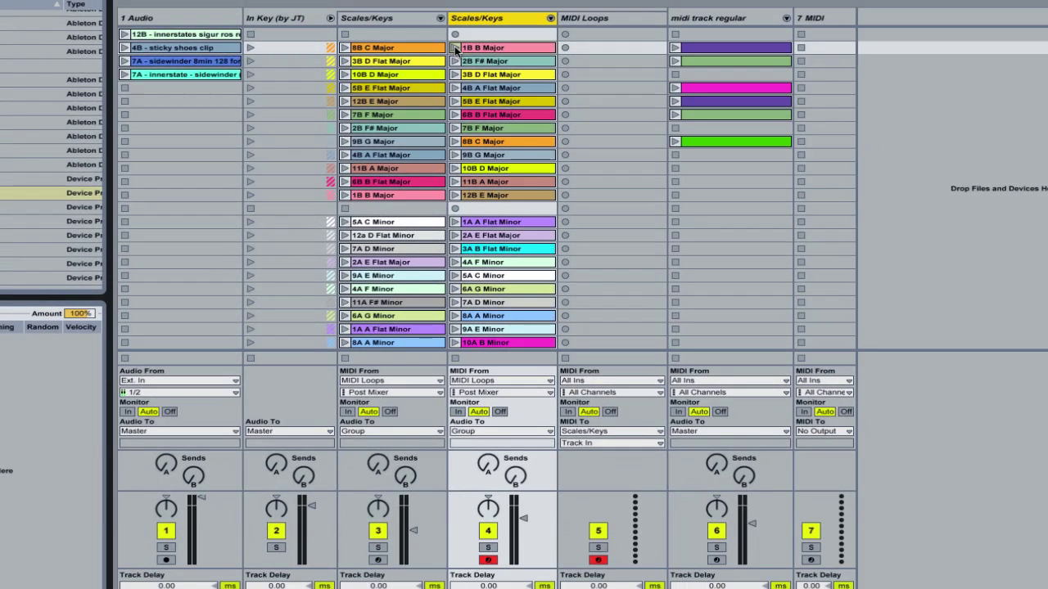
{"action": "left_click", "coordinate": [433, 41]}
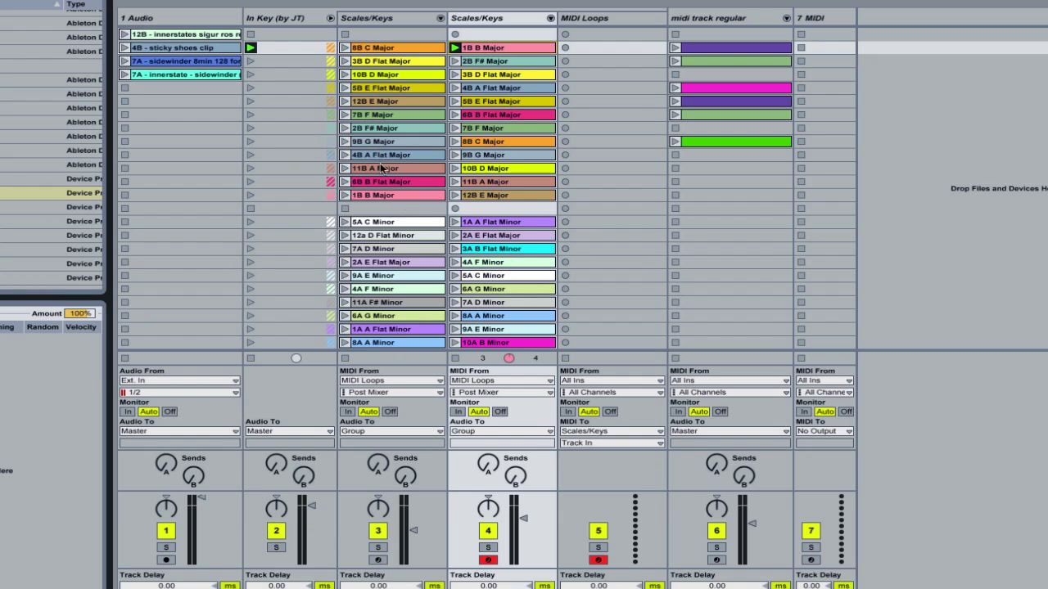
{"action": "left_click", "coordinate": [344, 128]}
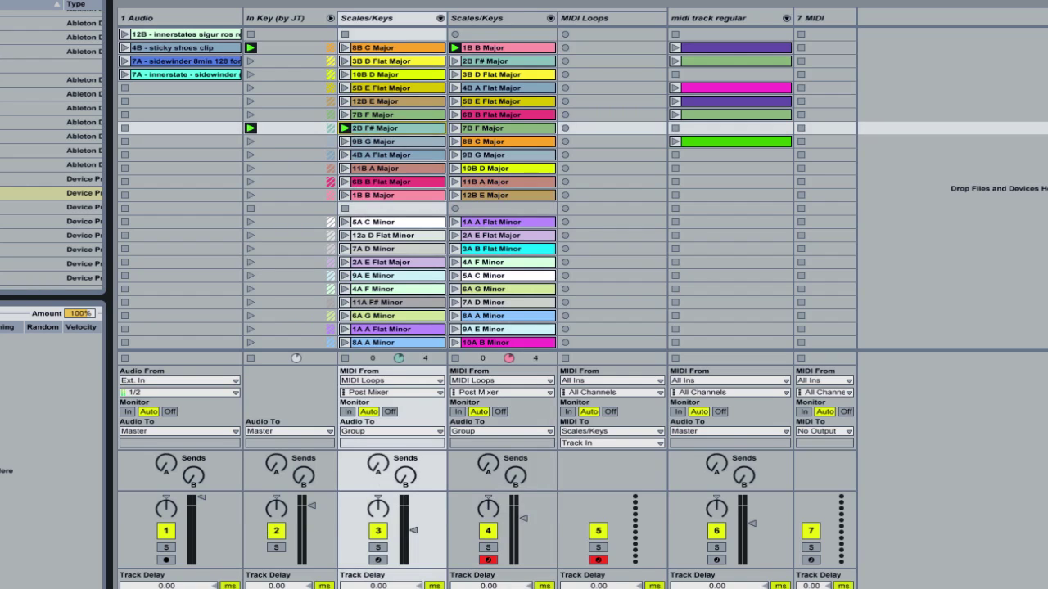
- Arm the first Scales/Keys track for recording, and return arming to the second Scales/Keys track
{"action": "left_click", "coordinate": [380, 560]}
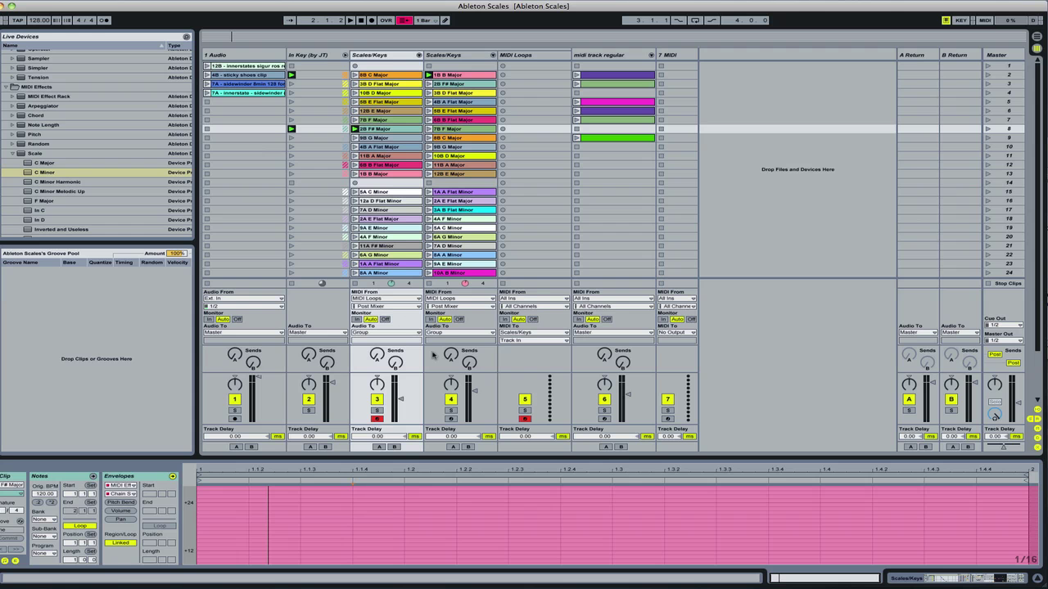
{"action": "left_click", "coordinate": [450, 418]}
- Look over the existing loops and create an empty MIDI clip in slot 11 of the midi track regular track
{"action": "left_click", "coordinate": [521, 57]}
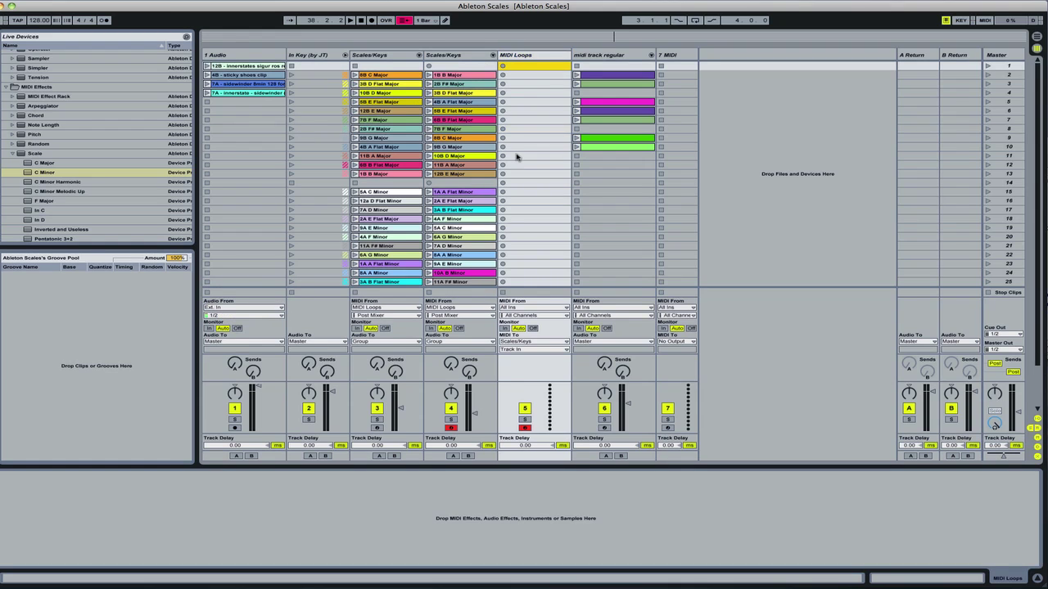
{"action": "left_click", "coordinate": [599, 74]}
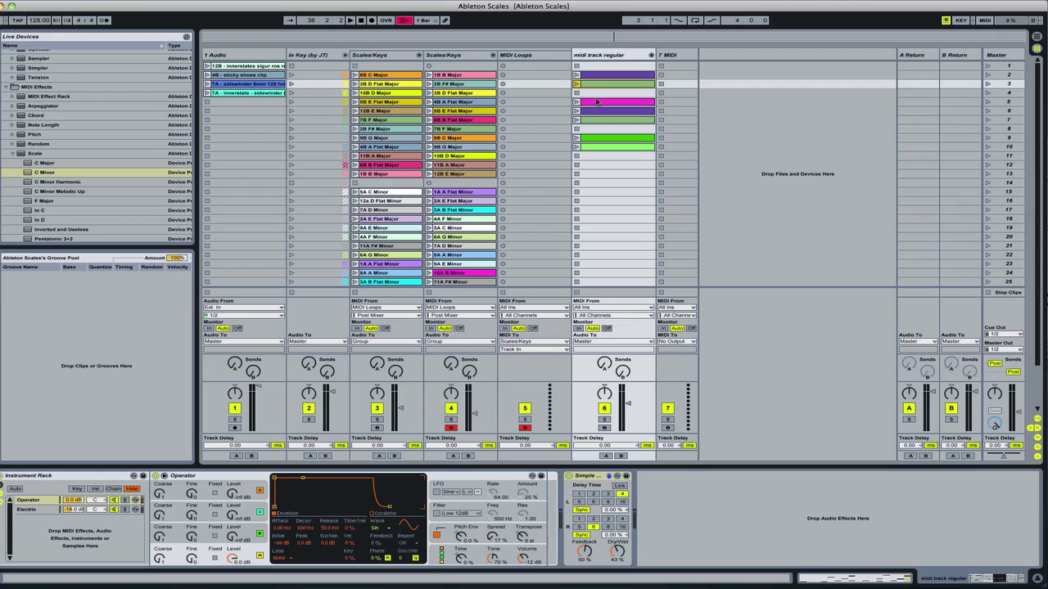
{"action": "left_click", "coordinate": [596, 104]}
{"action": "key", "text": "Down"}
{"action": "key", "text": "Down"}
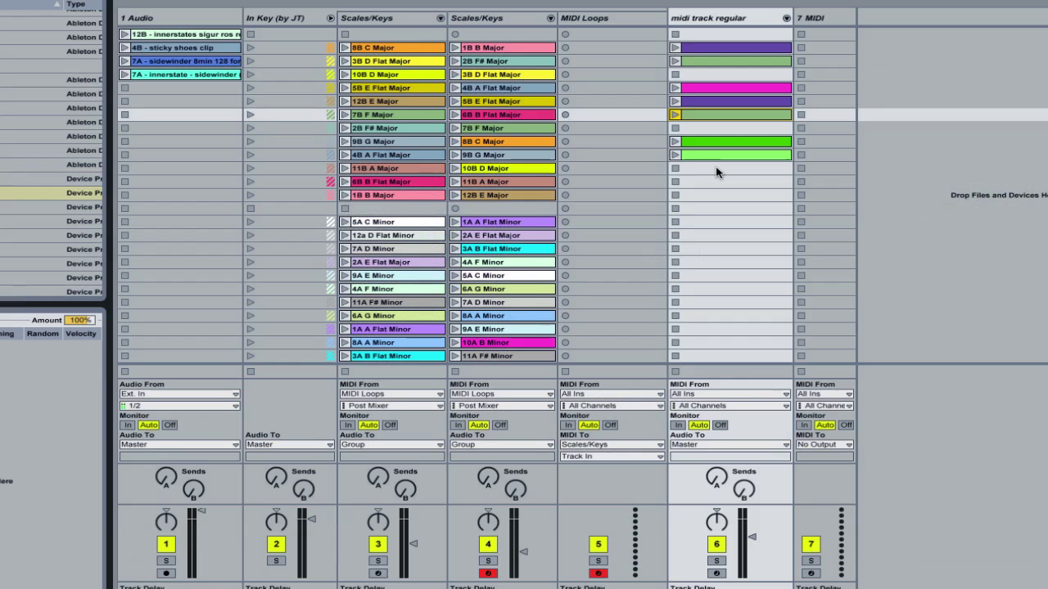
{"action": "double_click", "coordinate": [604, 156]}
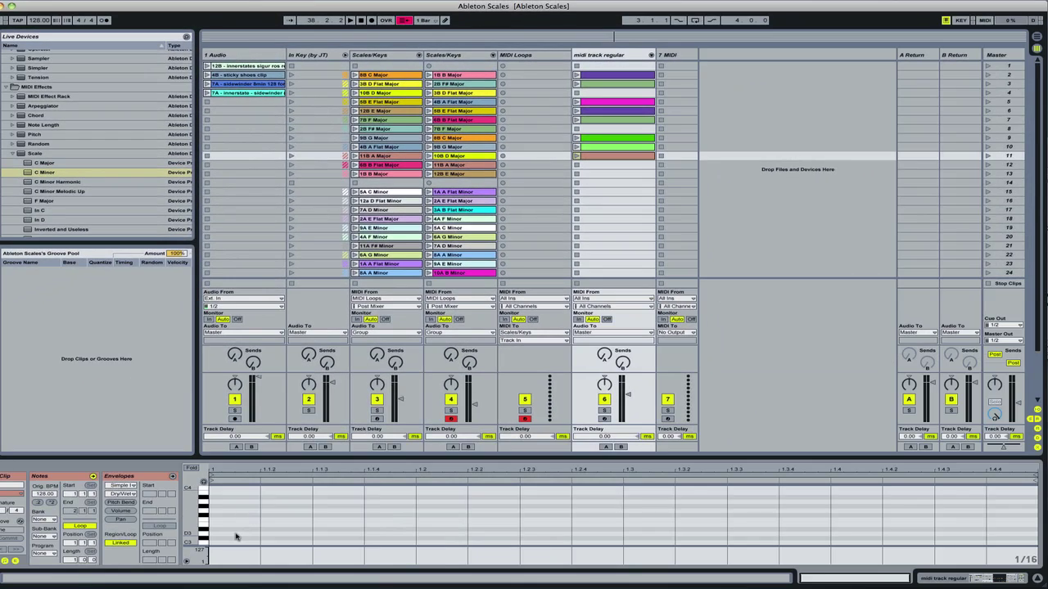
- Draw a random pattern of consecutive sixteenth notes at varied pitches, some stacked, across most of the new clip's bar
{"action": "left_click", "coordinate": [266, 522]}
{"action": "double_click", "coordinate": [236, 529]}
{"action": "left_click", "coordinate": [299, 514]}
{"action": "double_click", "coordinate": [286, 511]}
{"action": "double_click", "coordinate": [338, 524]}
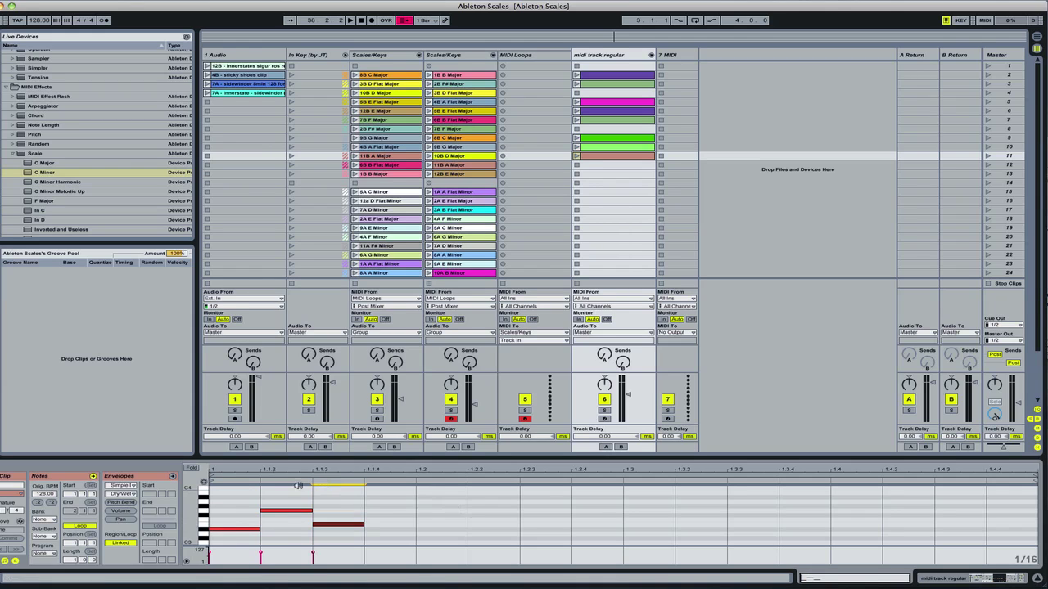
{"action": "double_click", "coordinate": [389, 492]}
{"action": "double_click", "coordinate": [390, 506]}
{"action": "double_click", "coordinate": [546, 496]}
{"action": "double_click", "coordinate": [494, 505]}
{"action": "double_click", "coordinate": [598, 524]}
{"action": "double_click", "coordinate": [649, 497]}
{"action": "scroll", "coordinate": [671, 499], "scroll_direction": "up", "scroll_amount": 2}
{"action": "double_click", "coordinate": [700, 492]}
{"action": "double_click", "coordinate": [752, 507]}
{"action": "double_click", "coordinate": [803, 524]}
{"action": "double_click", "coordinate": [855, 504]}
{"action": "double_click", "coordinate": [906, 524]}
{"action": "double_click", "coordinate": [959, 516]}
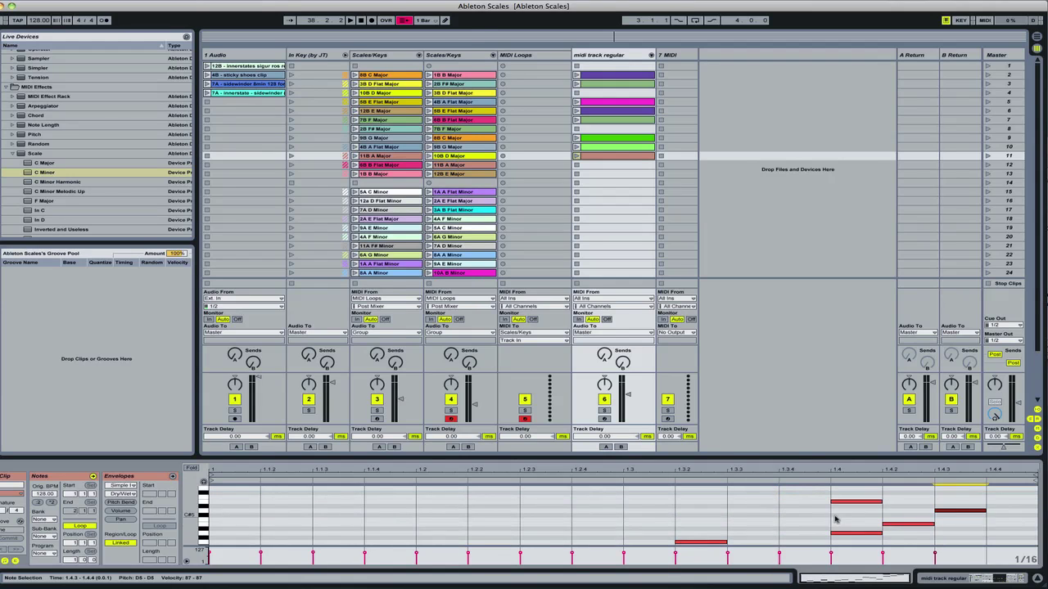
{"action": "scroll", "coordinate": [833, 520], "scroll_direction": "down", "scroll_amount": 2}
{"action": "scroll", "coordinate": [977, 520], "scroll_direction": "down", "scroll_amount": 1}
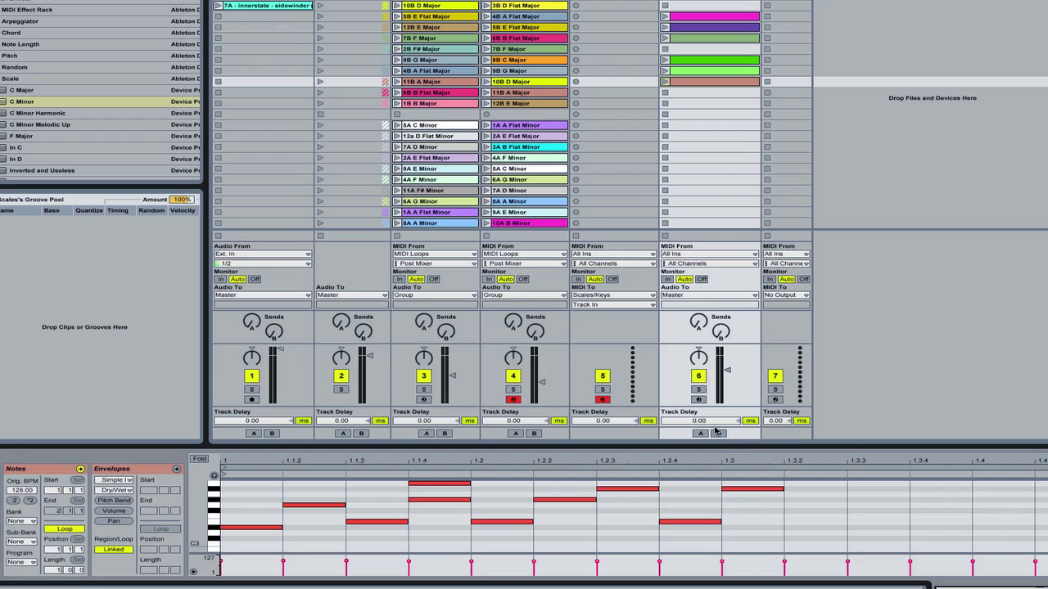
- Play the new clip on midi track regular and move it to slot 2 of the MIDI Loops track
{"action": "left_click", "coordinate": [727, 370]}
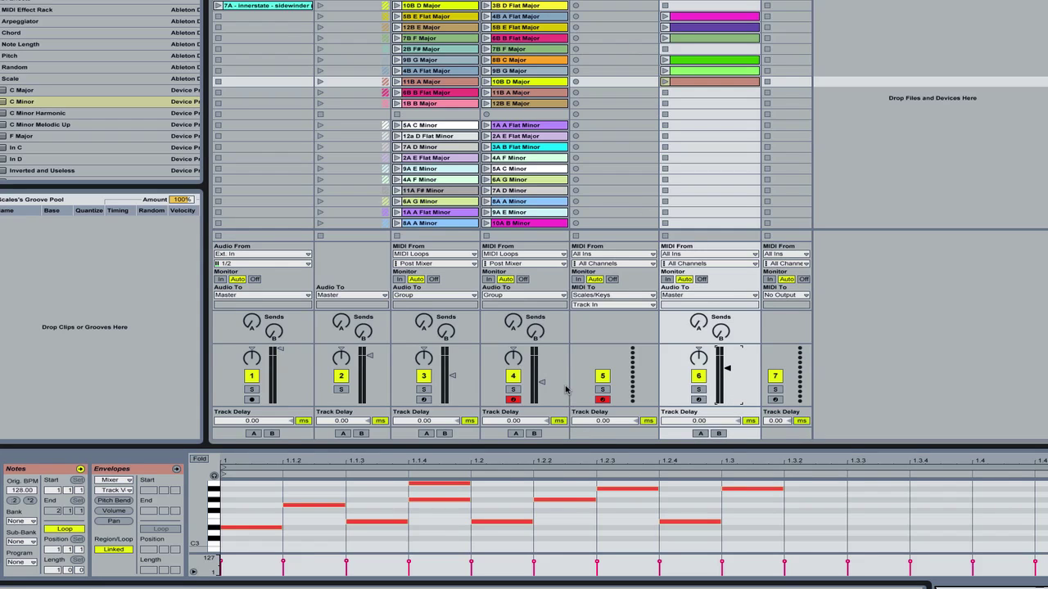
{"action": "left_click", "coordinate": [664, 82]}
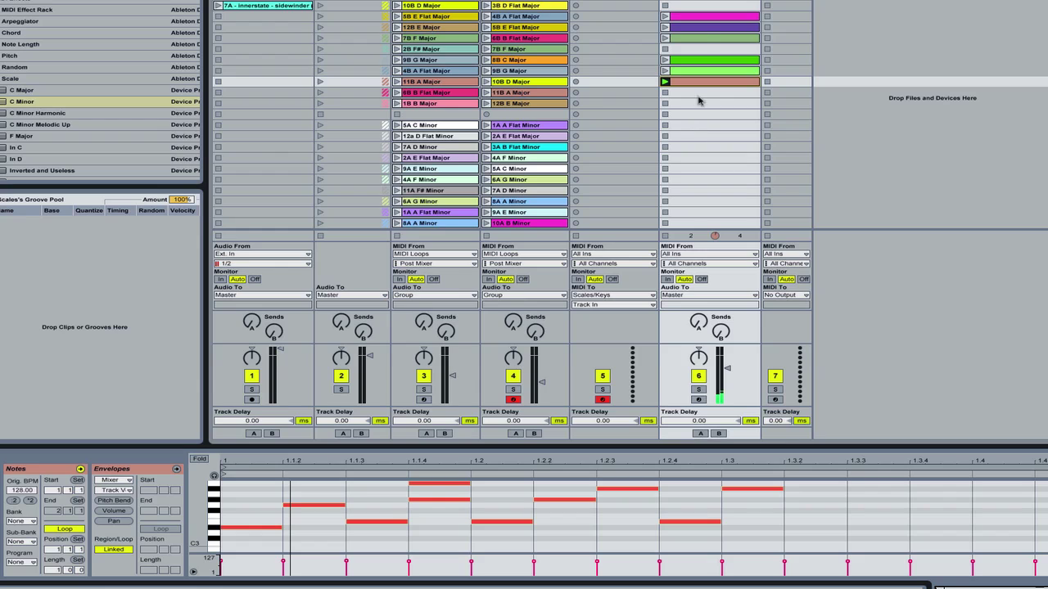
{"action": "key", "text": "shift+Tab"}
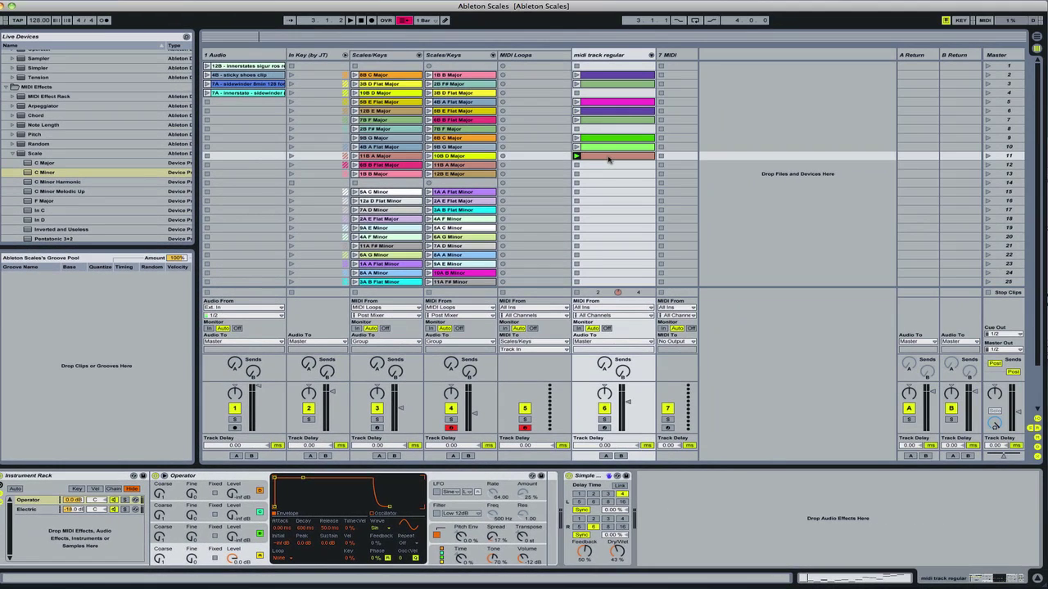
{"action": "left_click_drag", "start_coordinate": [608, 160], "coordinate": [541, 75]}
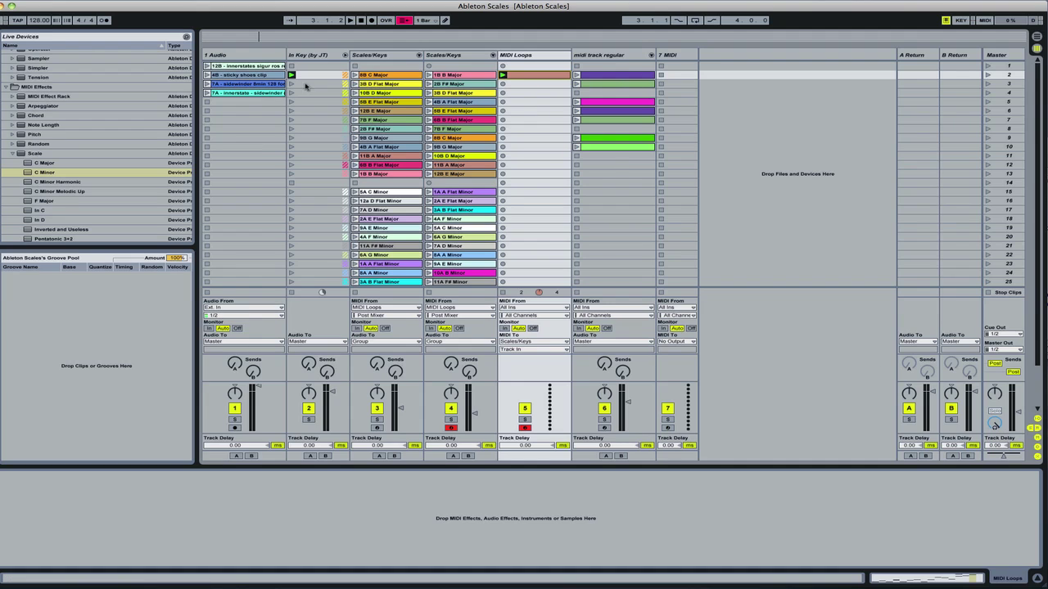
- Launch the 4B A Flat Major clip on the second Scales/Keys track together with the 4B sticky shoes audio clip
{"action": "left_click", "coordinate": [215, 75]}
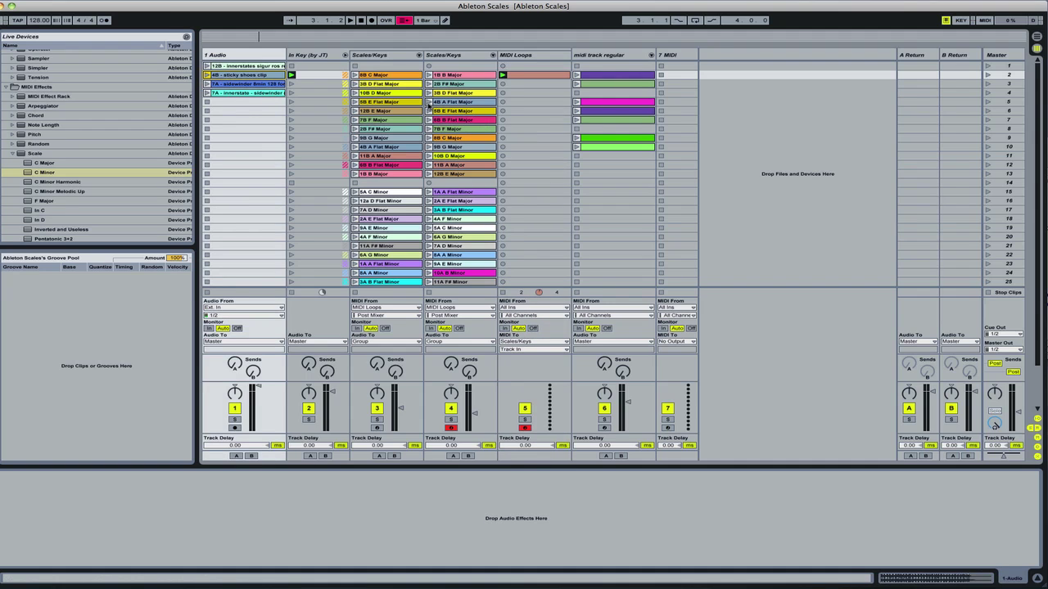
{"action": "left_click", "coordinate": [429, 102]}
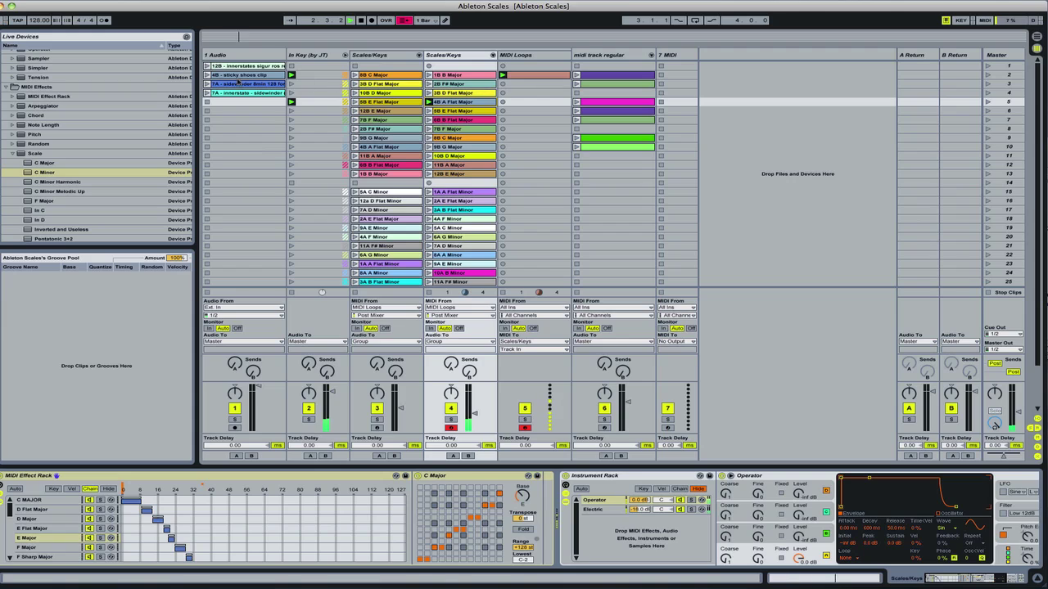
{"action": "left_click", "coordinate": [207, 75]}
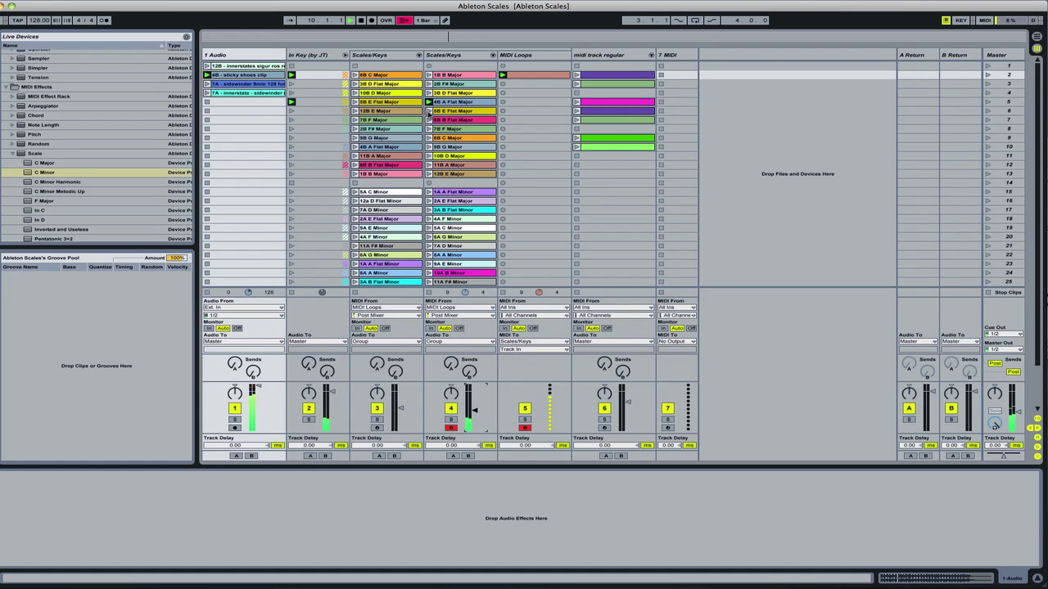
- Launch 5B E Flat Major, 3B D Flat Major and 4A F Minor in turn on the second Scales/Keys track, raising its volume slightly
{"action": "left_click", "coordinate": [428, 114]}
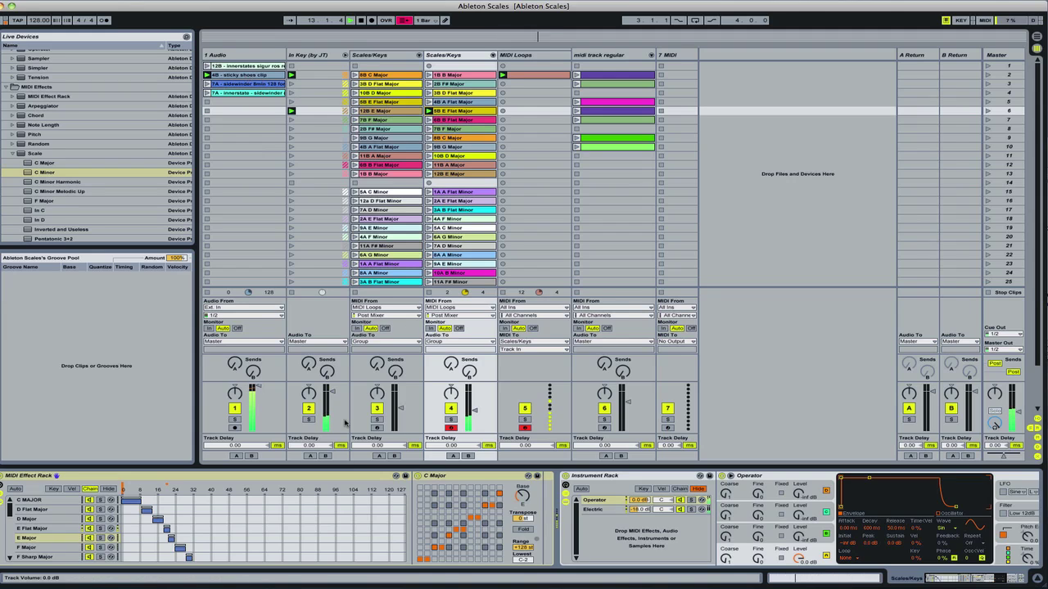
{"action": "left_click_drag", "start_coordinate": [473, 411], "coordinate": [472, 408]}
{"action": "left_click", "coordinate": [428, 93]}
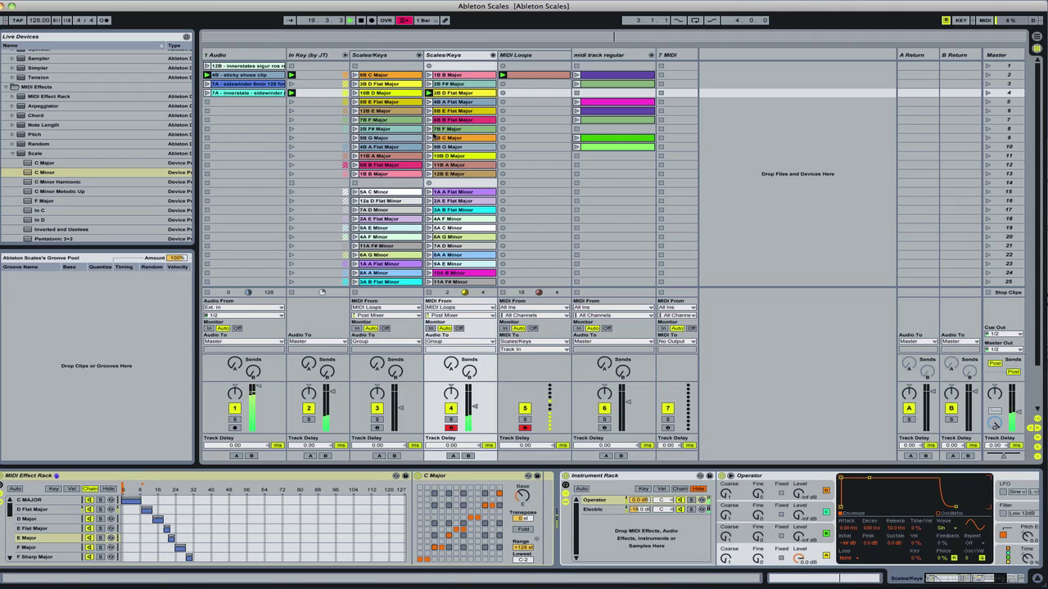
{"action": "left_click", "coordinate": [427, 220]}
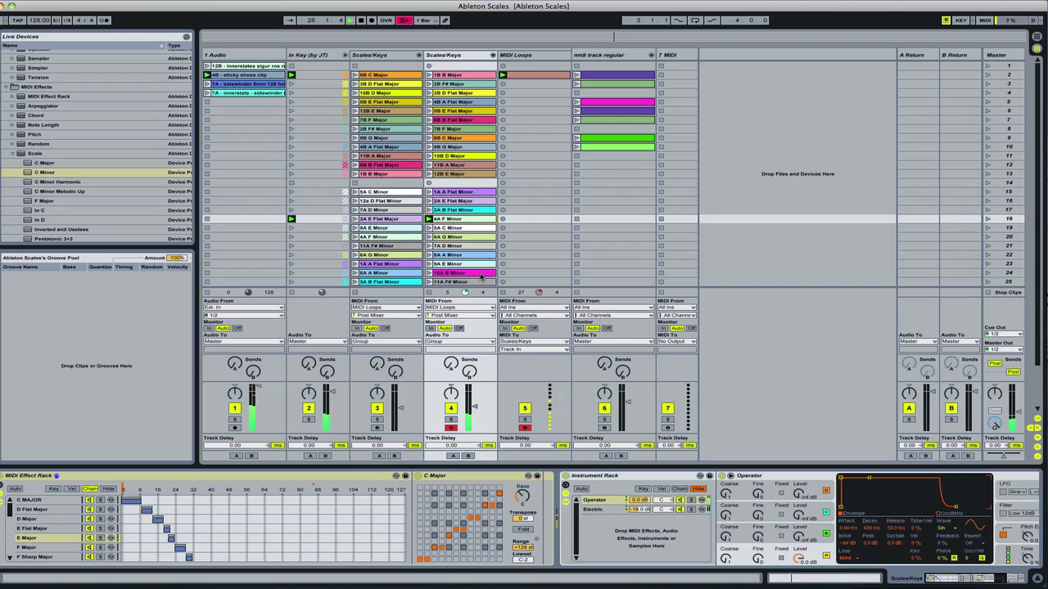
- Move the five clips in slots 5 to 10 of midi track regular to the same slots of MIDI Loops
{"action": "left_click_drag", "start_coordinate": [587, 173], "coordinate": [556, 104]}
{"action": "left_click", "coordinate": [527, 174]}
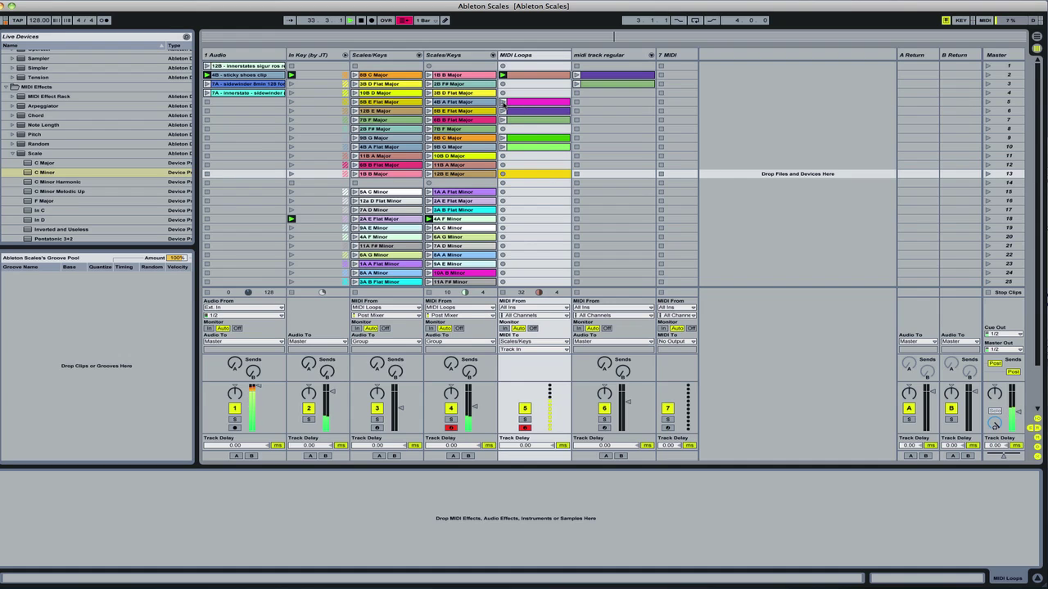
- Launch the MIDI Loops clips in slots 5, 6 and 7 in turn and adjust the second Scales/Keys track's volume
{"action": "left_click", "coordinate": [502, 103]}
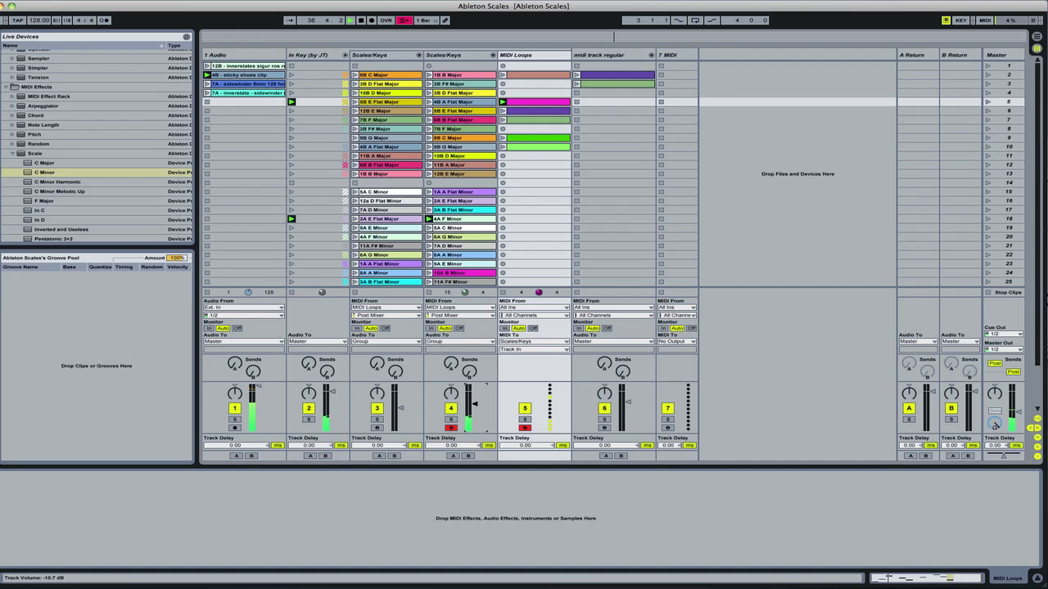
{"action": "left_click", "coordinate": [505, 111]}
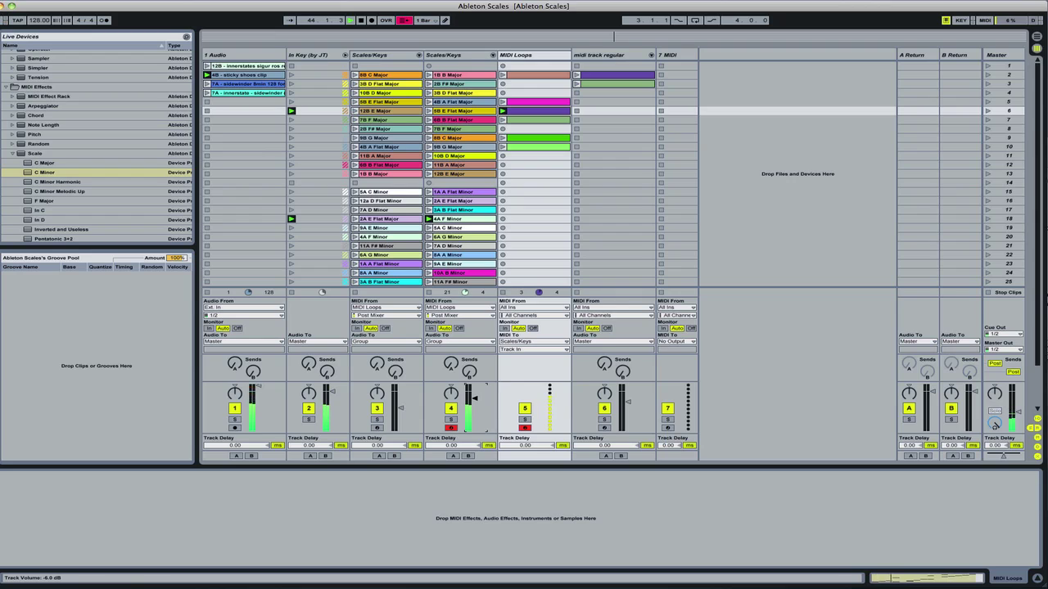
{"action": "left_click", "coordinate": [503, 120]}
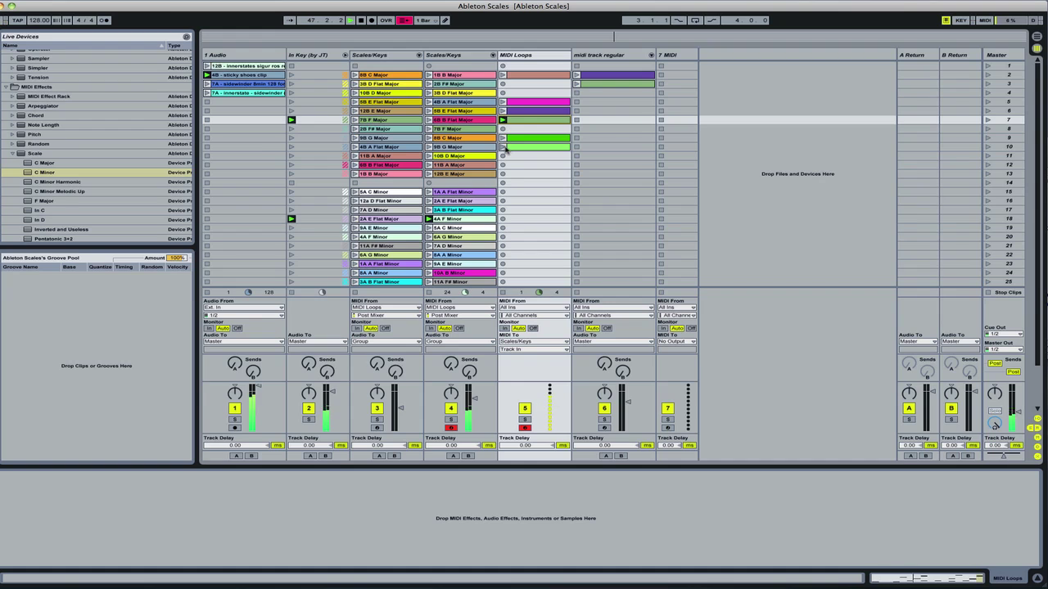
{"action": "left_click_drag", "start_coordinate": [474, 400], "coordinate": [473, 402]}
- Switch the scale to 4B A Flat Major and launch the MIDI Loops clips in slots 9 and 10, lowering the Scales/Keys volume slightly
{"action": "left_click", "coordinate": [429, 102]}
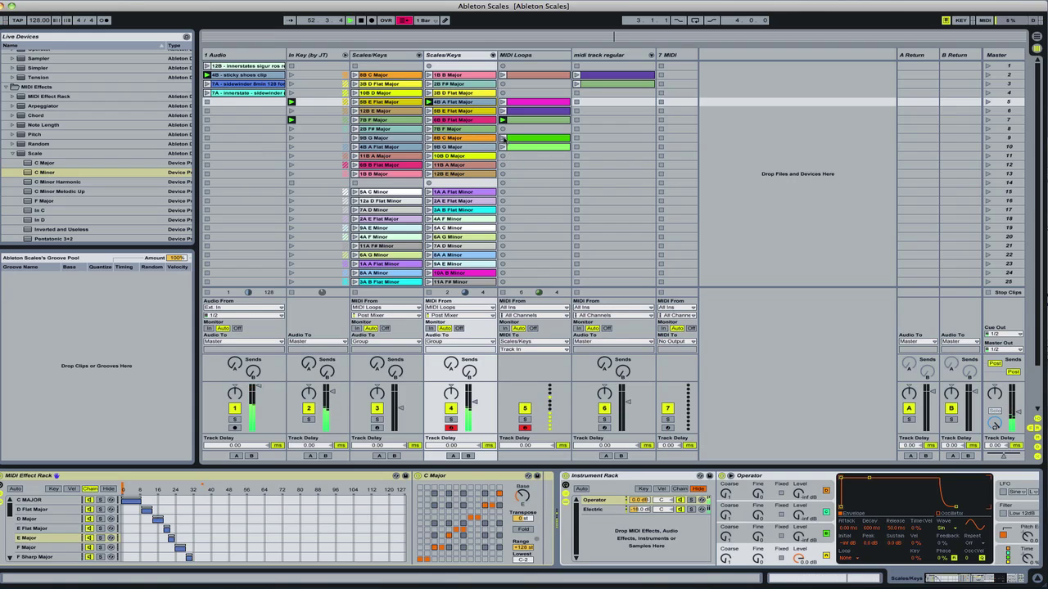
{"action": "left_click", "coordinate": [503, 138]}
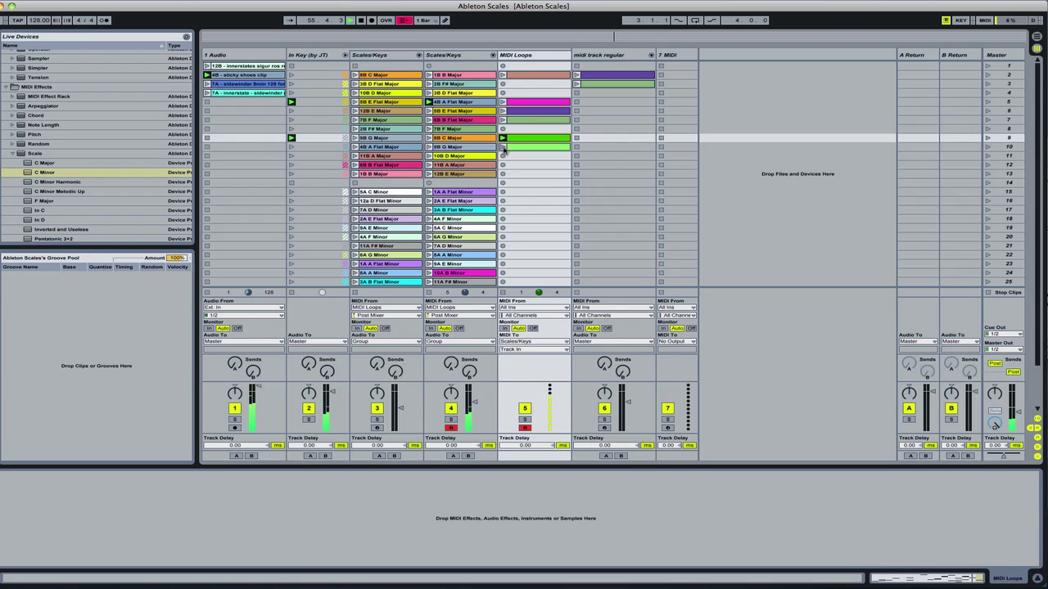
{"action": "left_click_drag", "start_coordinate": [474, 401], "coordinate": [475, 404]}
{"action": "left_click", "coordinate": [503, 147]}
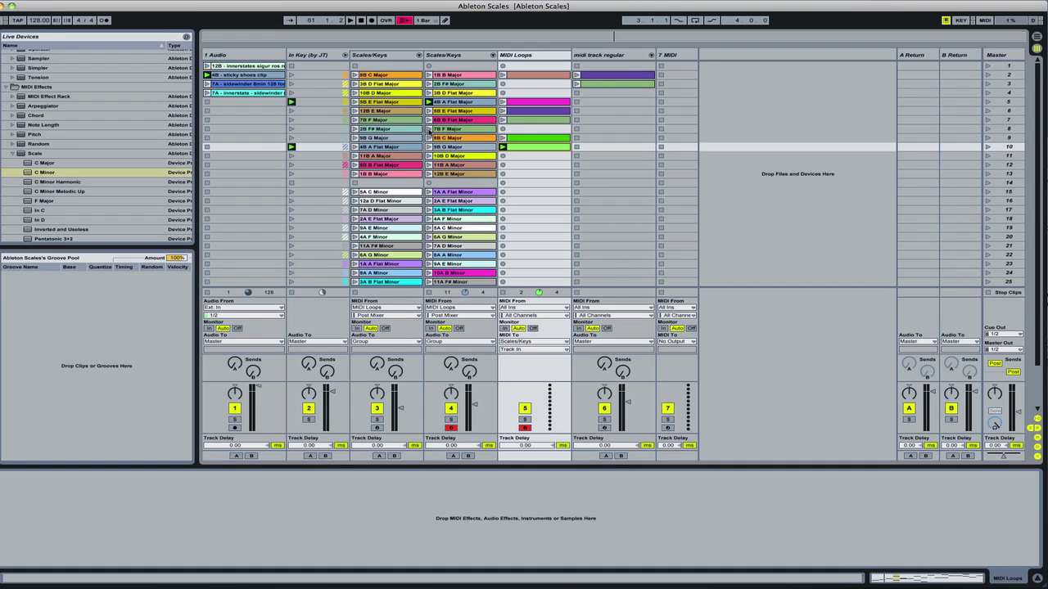
- Launch 7A D Minor with the 7A innerstate - sidewinder audio clip, and balance the audio and second Scales/Keys track volumes
{"action": "left_click", "coordinate": [428, 246]}
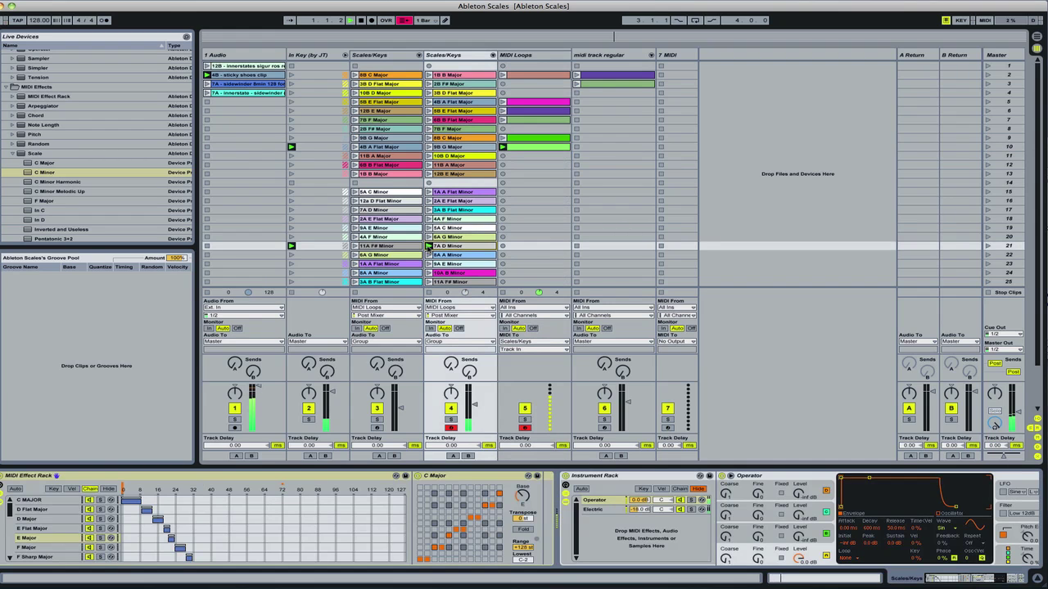
{"action": "left_click", "coordinate": [207, 93]}
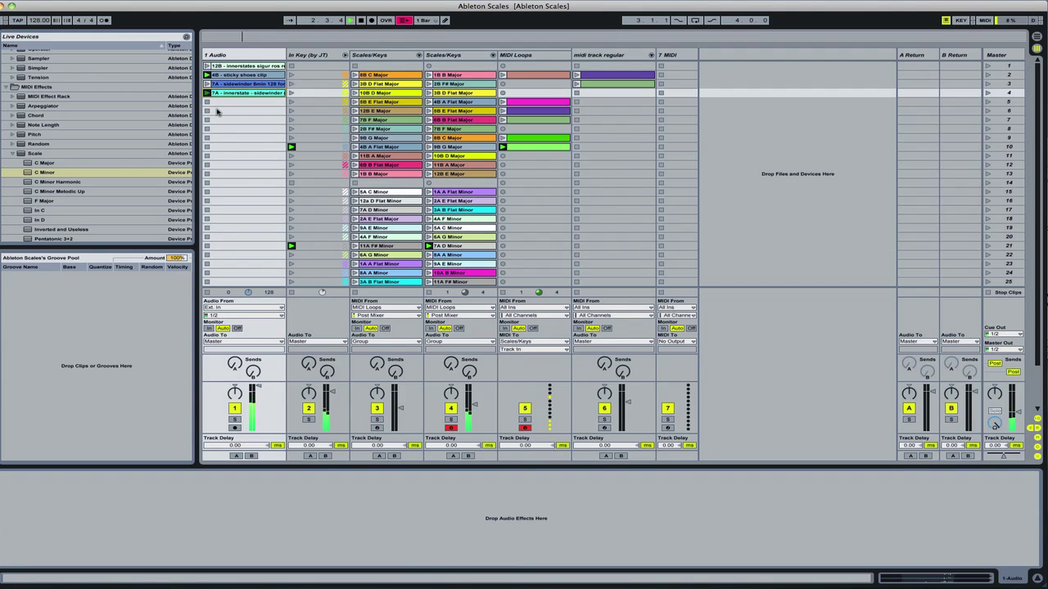
{"action": "left_click_drag", "start_coordinate": [257, 398], "coordinate": [258, 397]}
{"action": "left_click_drag", "start_coordinate": [474, 405], "coordinate": [474, 401]}
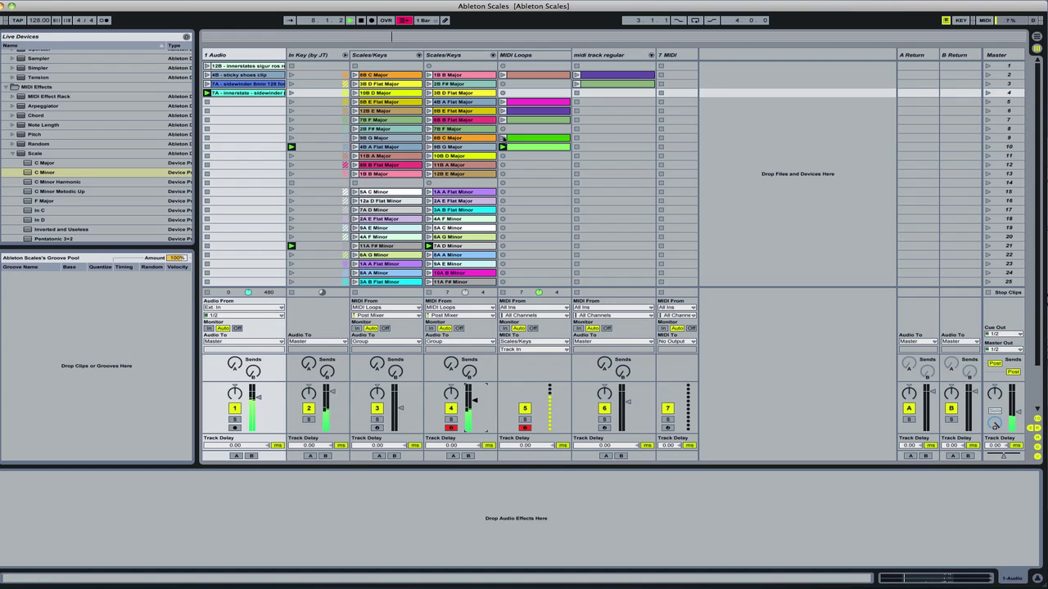
- Launch the MIDI Loops clips in slots 9, 7 and 6 in turn over the 7A D Minor scale
{"action": "left_click", "coordinate": [503, 138]}
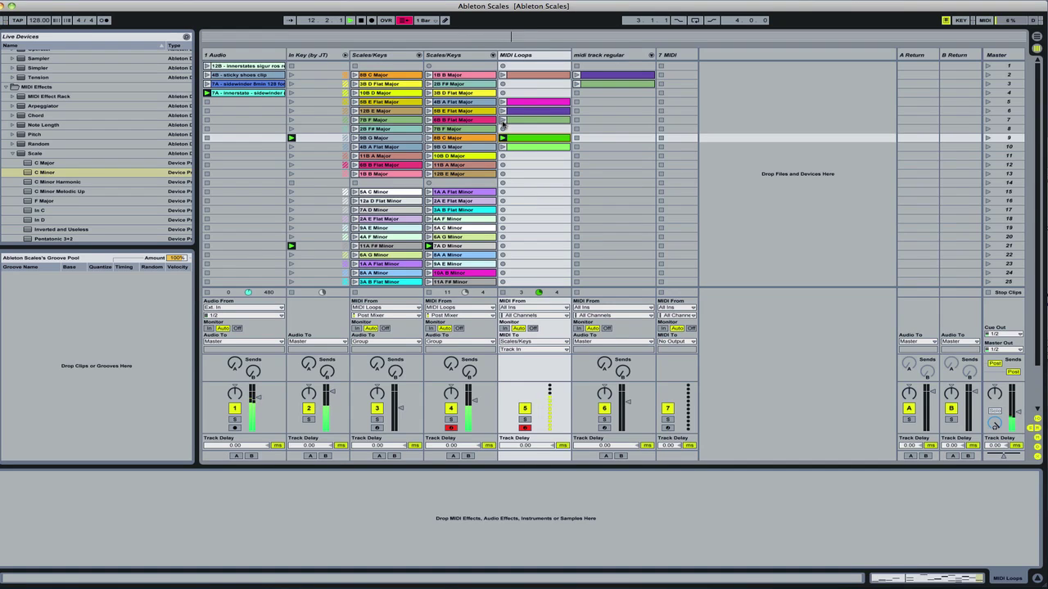
{"action": "left_click", "coordinate": [502, 119]}
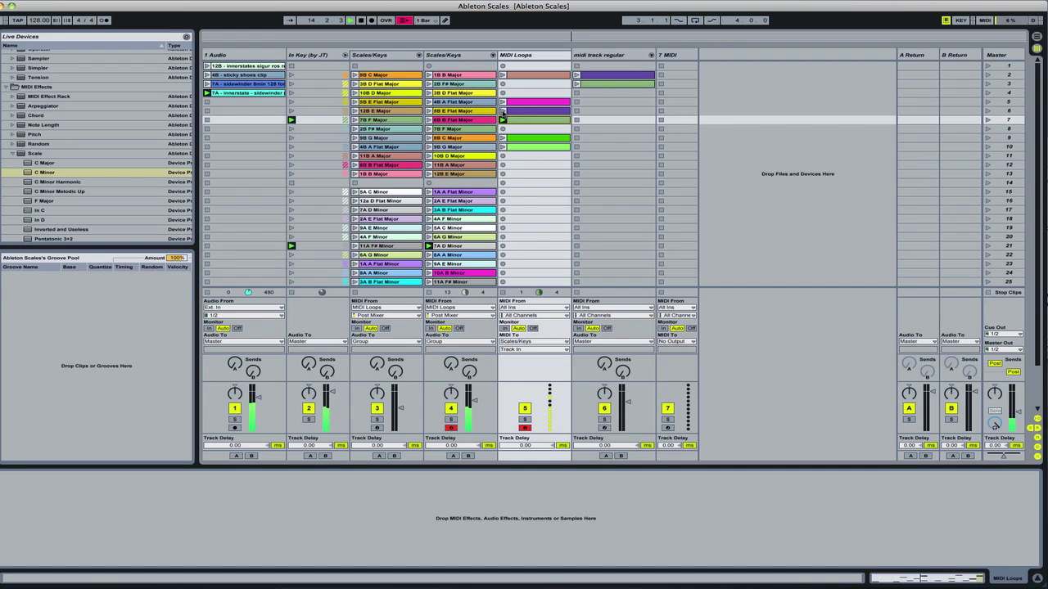
{"action": "left_click", "coordinate": [502, 110]}
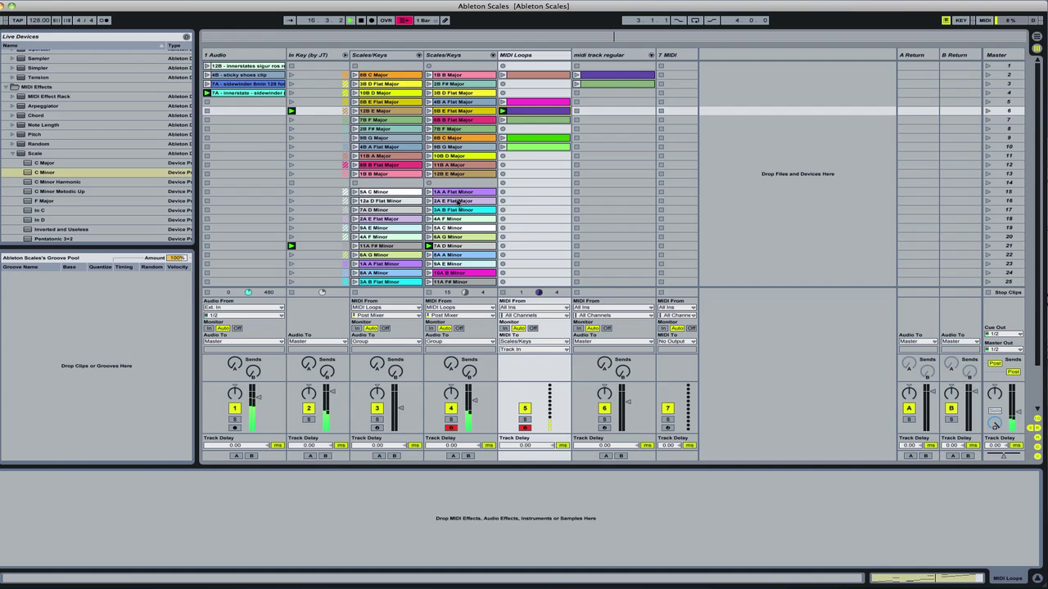
- Launch the 8A A Minor, 6A G Minor and 7B F Major scale clips in turn, and trigger the 7A innerstate - sidewinder audio clip
{"action": "left_click", "coordinate": [427, 256]}
{"action": "left_click", "coordinate": [427, 255]}
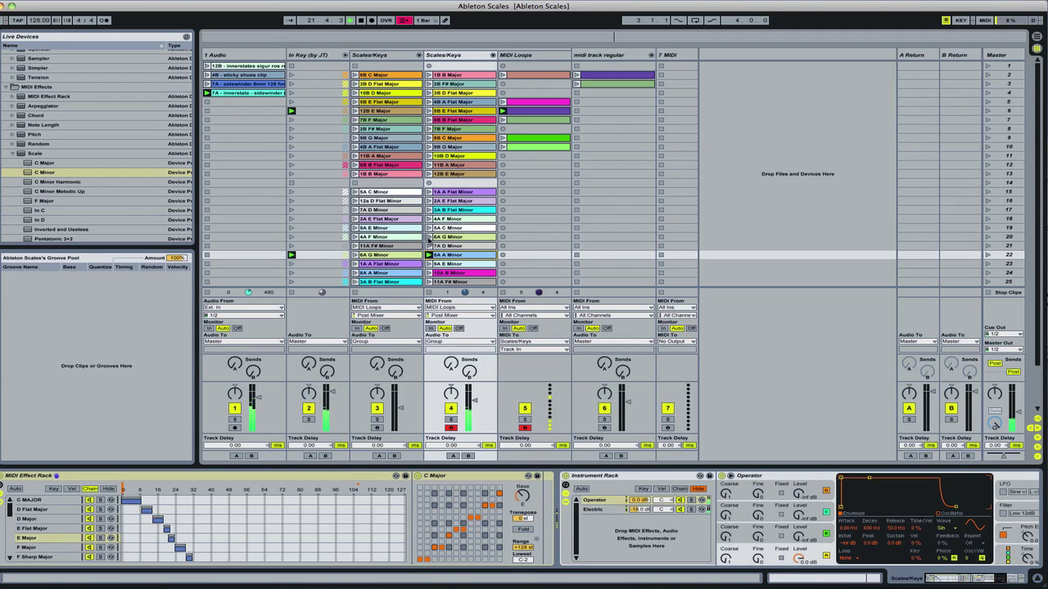
{"action": "left_click", "coordinate": [427, 238]}
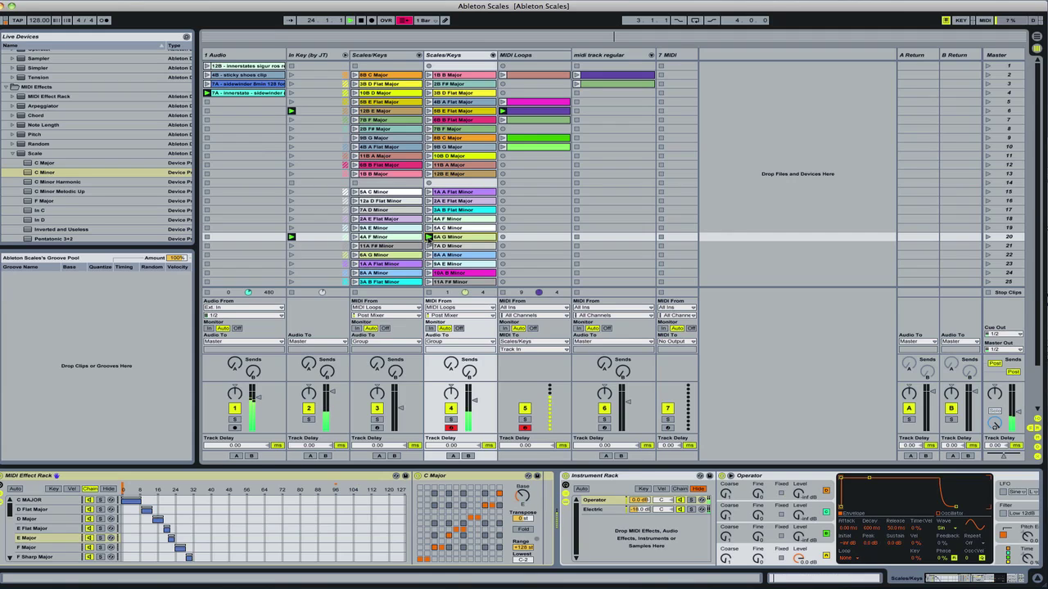
{"action": "left_click", "coordinate": [429, 129]}
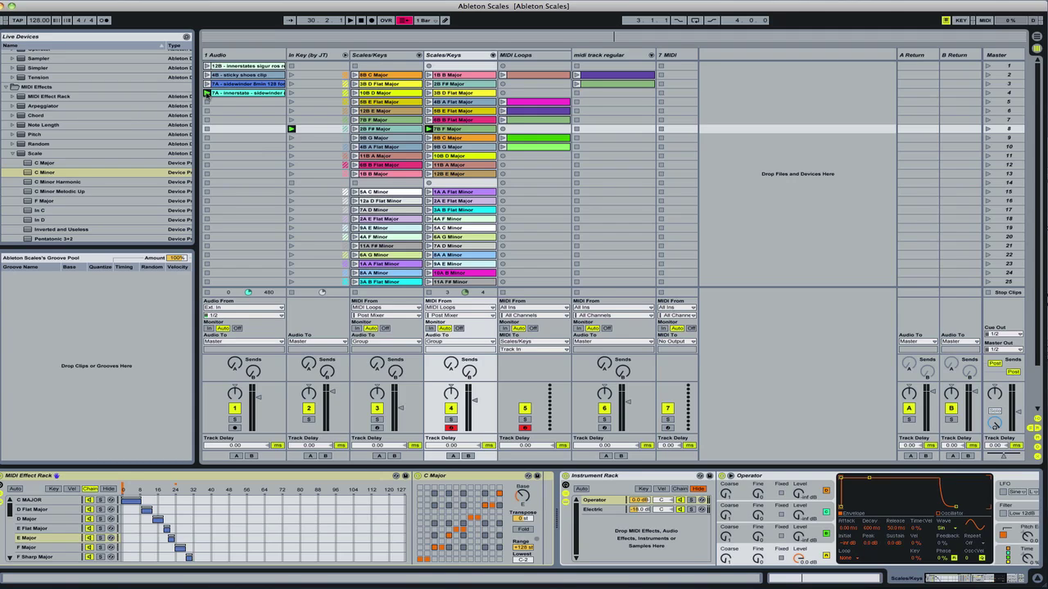
{"action": "left_click", "coordinate": [207, 93]}
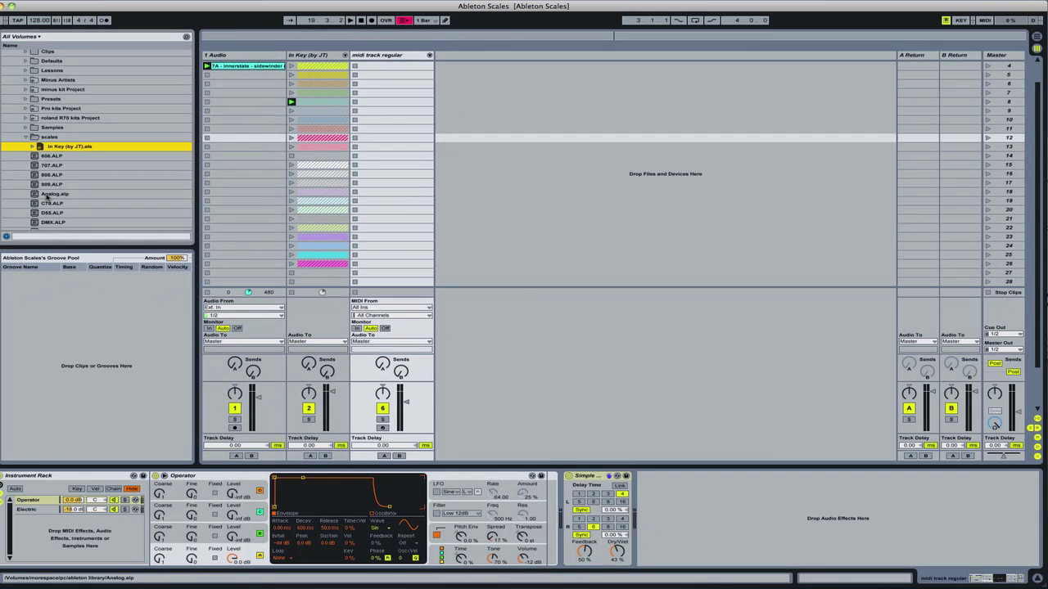
- Import In Key (by JT).als from the scales folder into the set as new tracks after midi track regular
{"action": "left_click", "coordinate": [25, 137]}
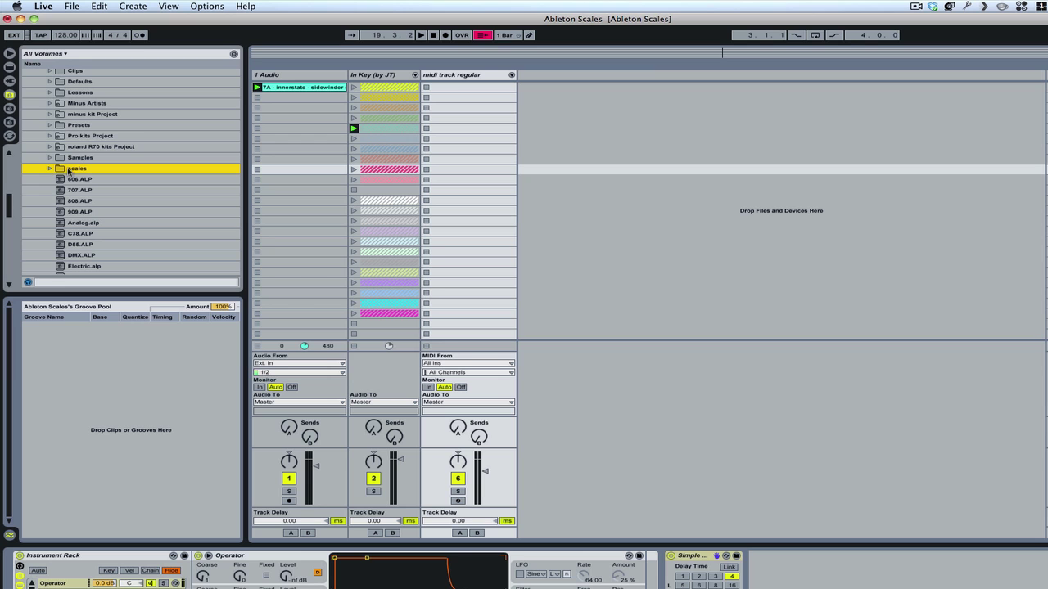
{"action": "left_click", "coordinate": [50, 169]}
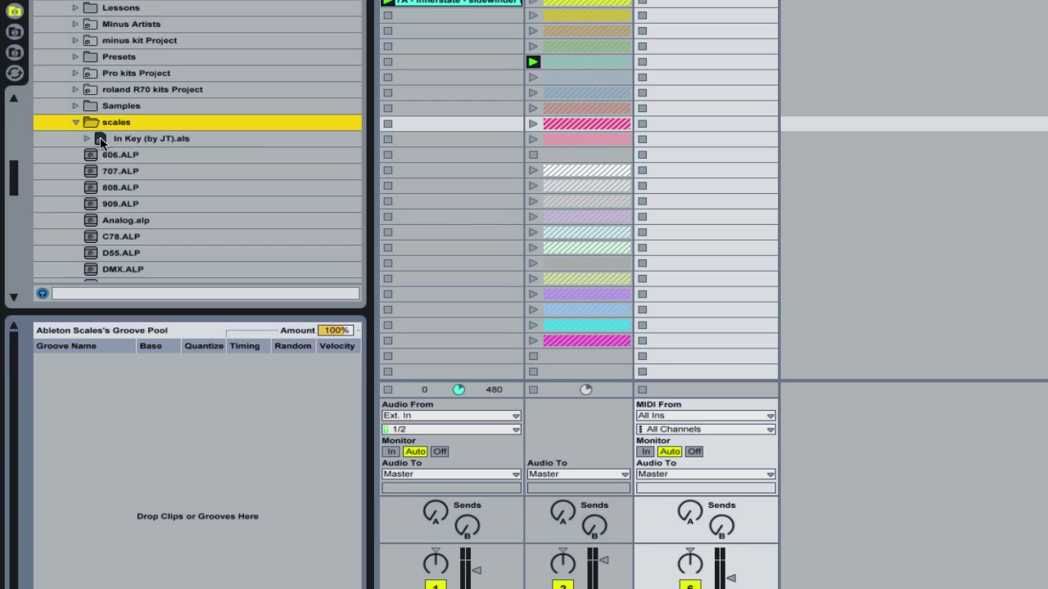
{"action": "left_click_drag", "start_coordinate": [99, 139], "coordinate": [878, 103]}
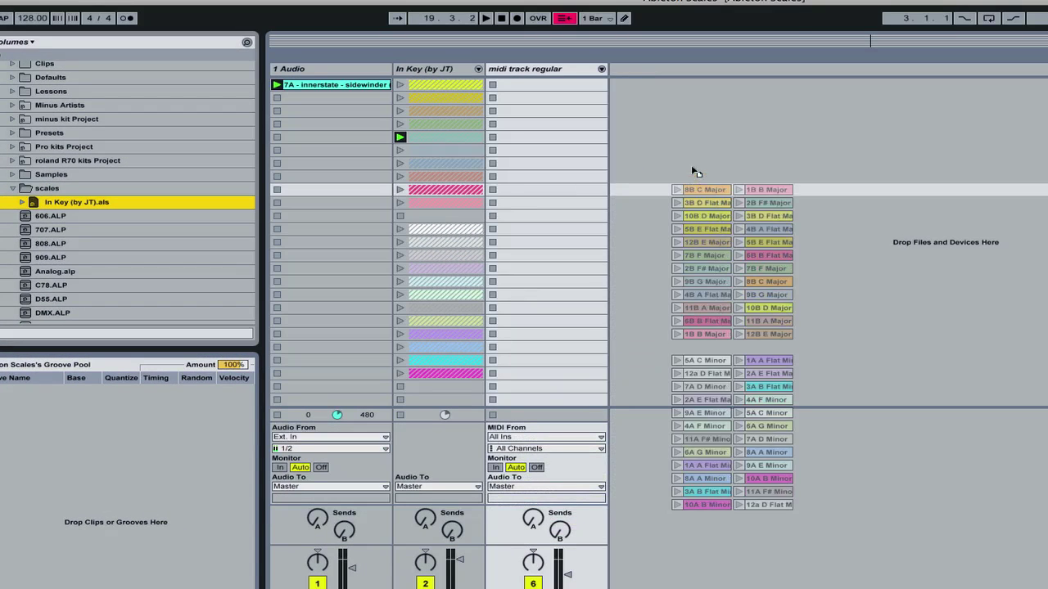
{"action": "left_click_drag", "start_coordinate": [693, 172], "coordinate": [677, 117]}
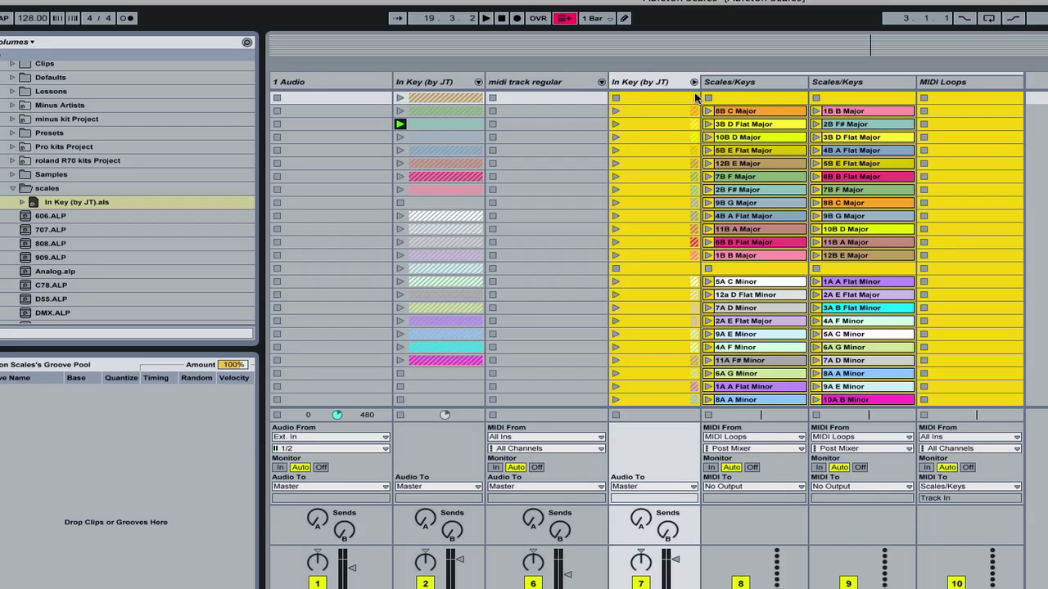
- Look at the two imported Scales/Keys tracks and arm the second one together with the imported MIDI Loops track
{"action": "left_click", "coordinate": [737, 84]}
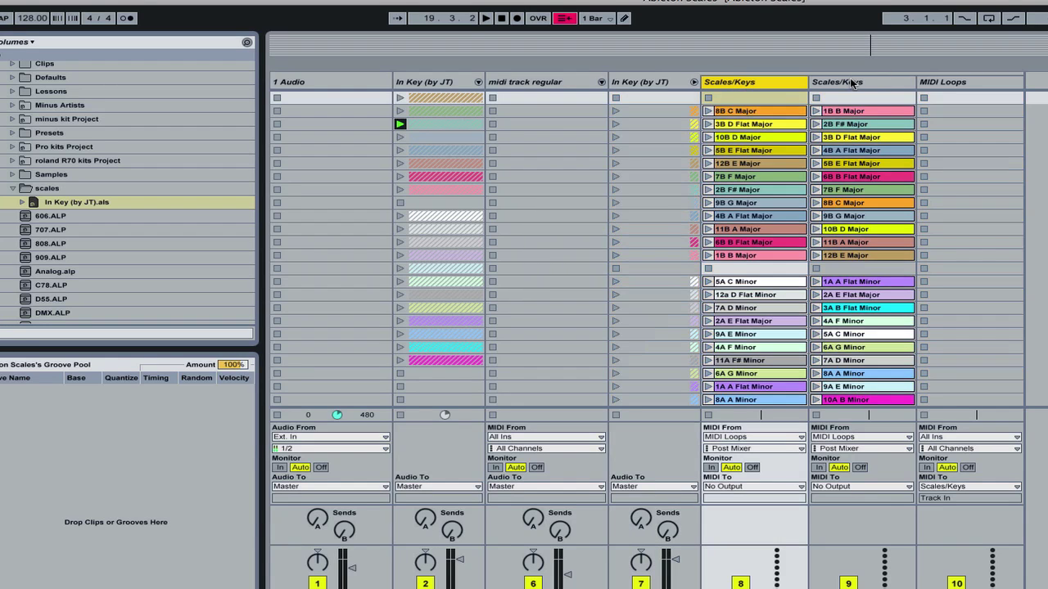
{"action": "left_click", "coordinate": [851, 83]}
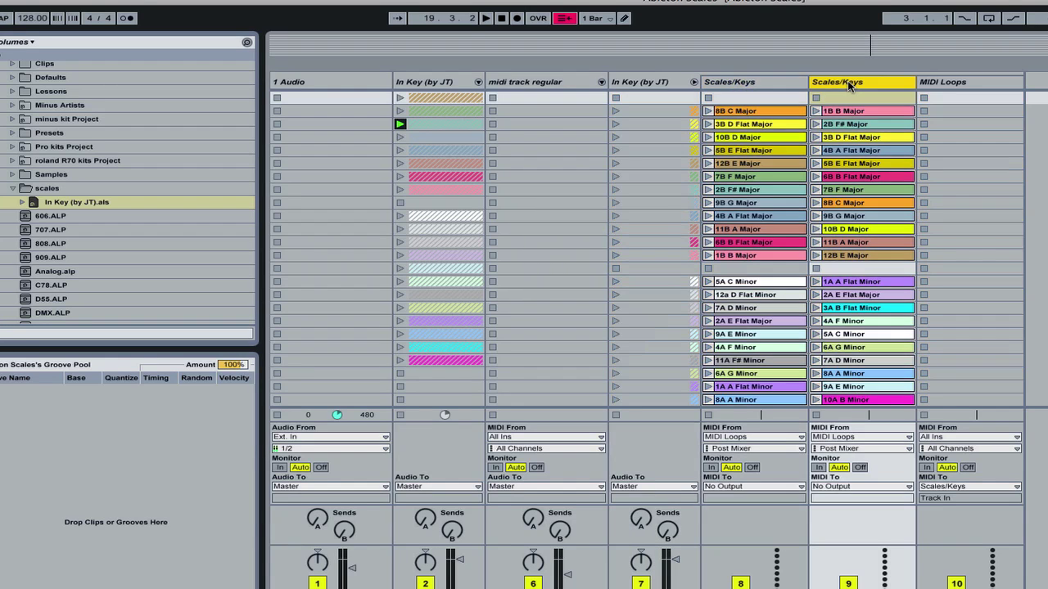
{"action": "left_click", "coordinate": [742, 86]}
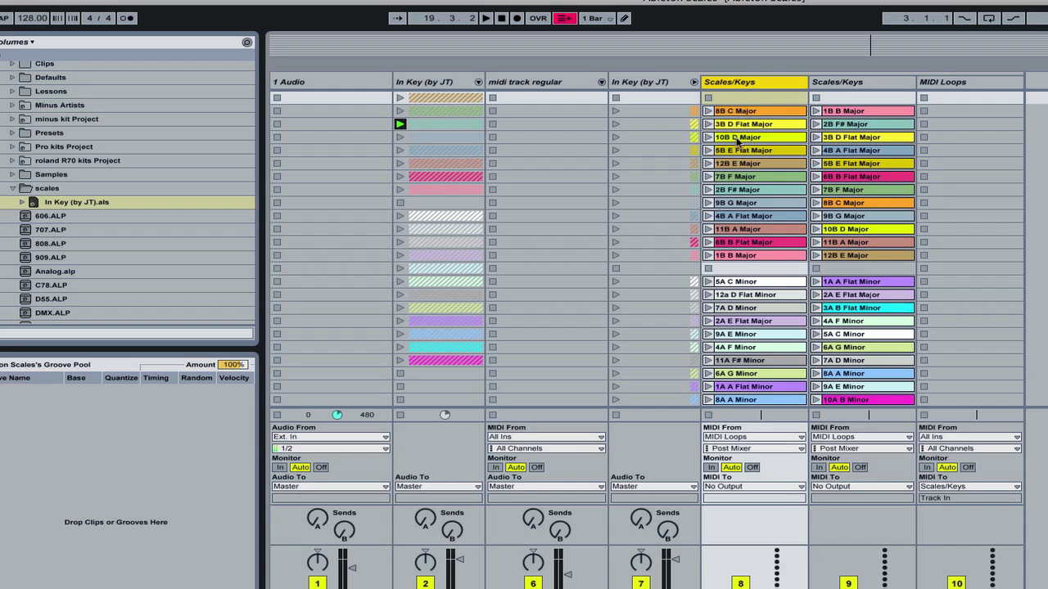
{"action": "left_click", "coordinate": [864, 85]}
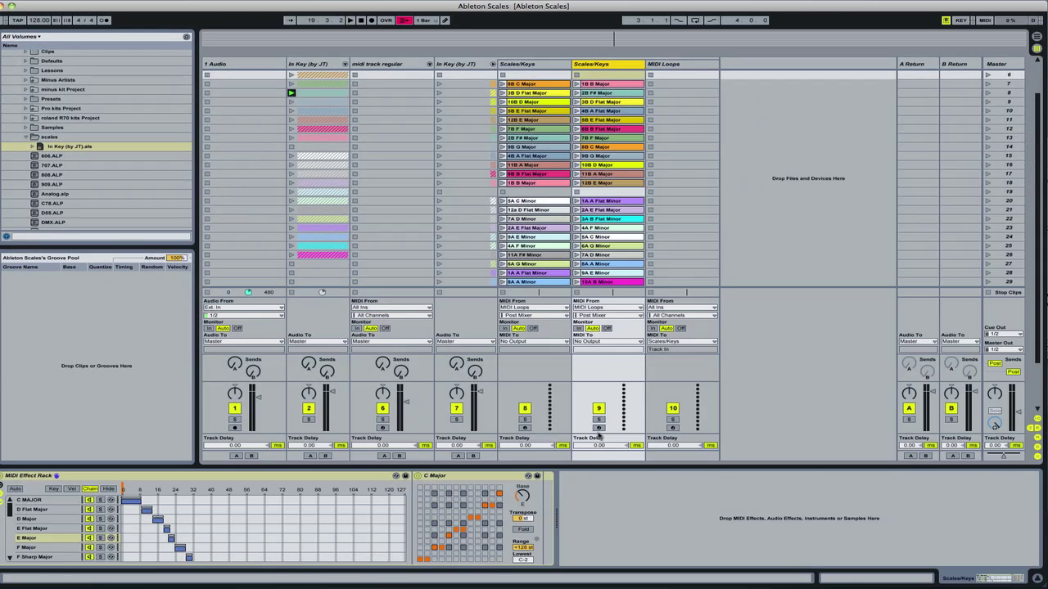
{"action": "left_click", "coordinate": [598, 427]}
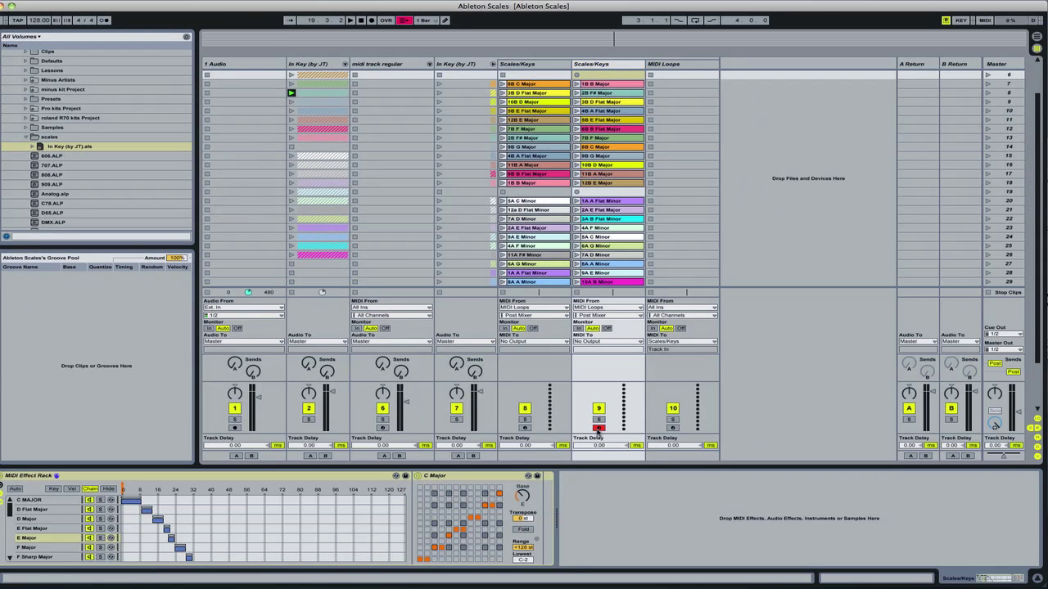
{"action": "left_click", "coordinate": [672, 427]}
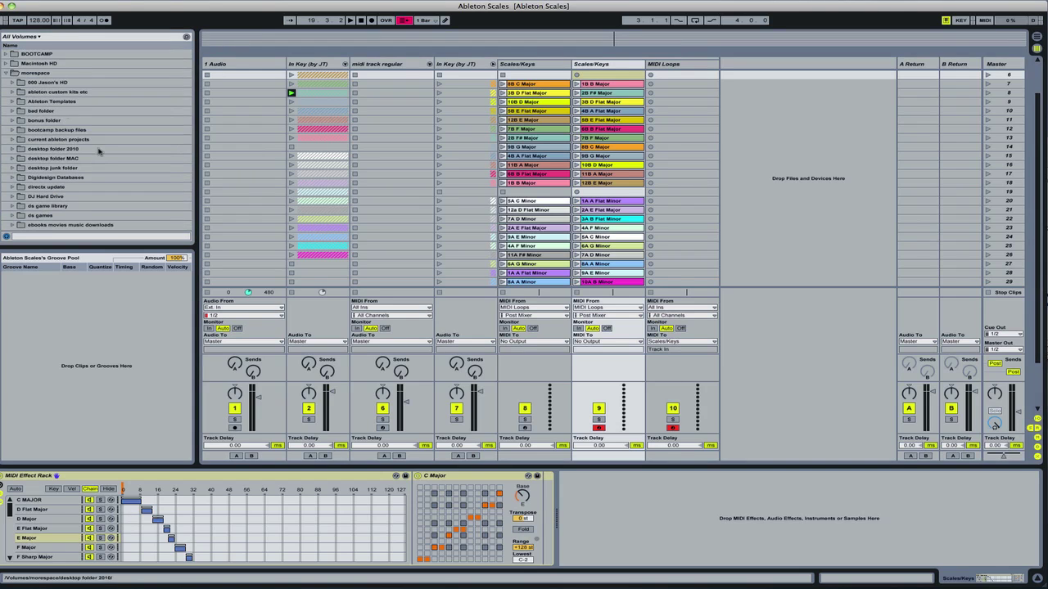
- Try adding an empty MIDI clip in slot 2 of the imported MIDI Loops track and undo it
{"action": "scroll", "coordinate": [298, 204], "scroll_direction": "up", "scroll_amount": 4}
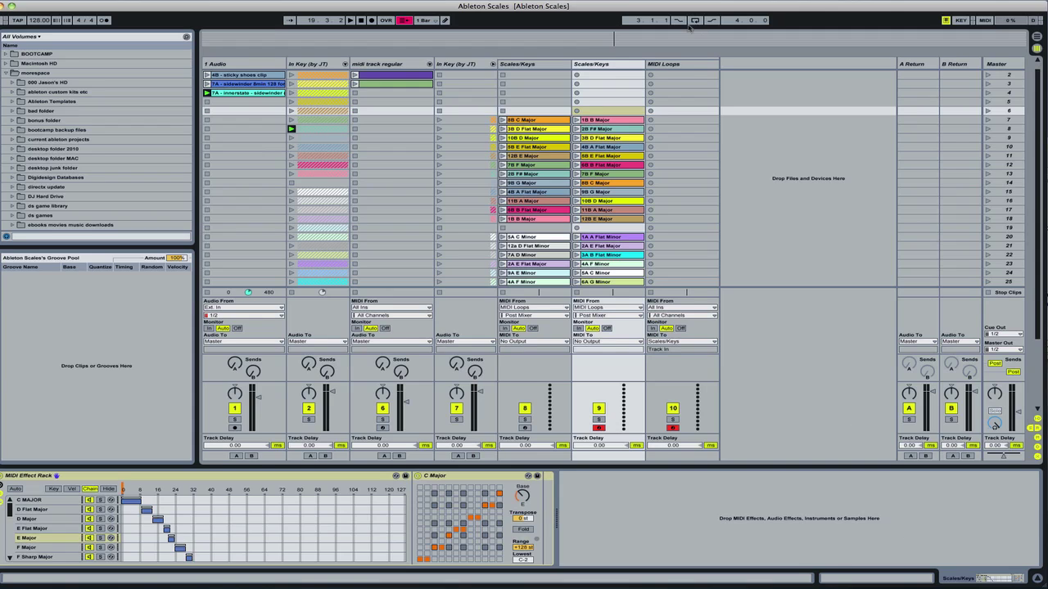
{"action": "left_click", "coordinate": [683, 65]}
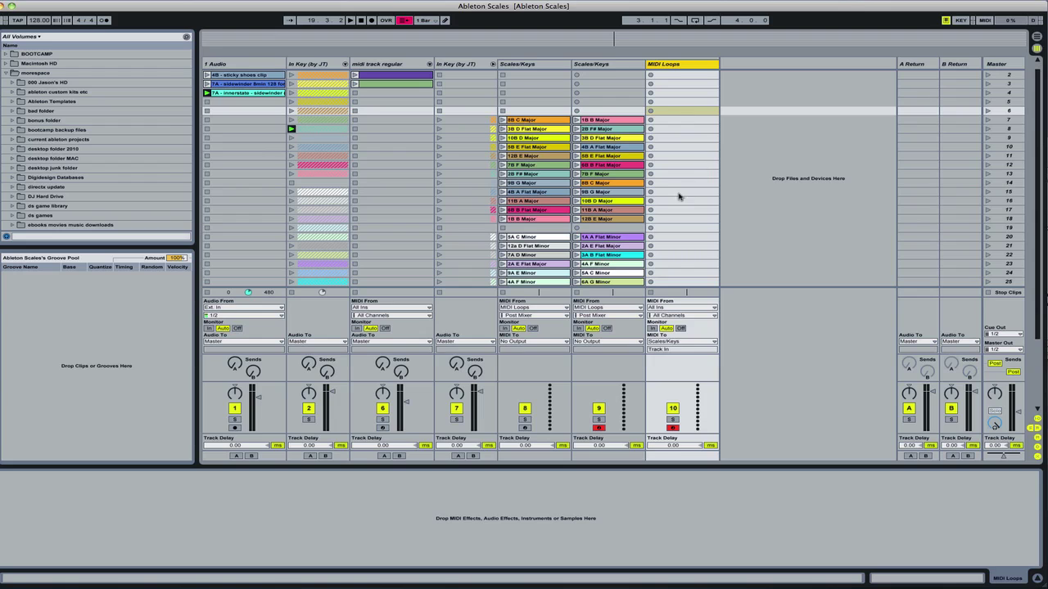
{"action": "left_click", "coordinate": [671, 74]}
{"action": "double_click", "coordinate": [672, 75]}
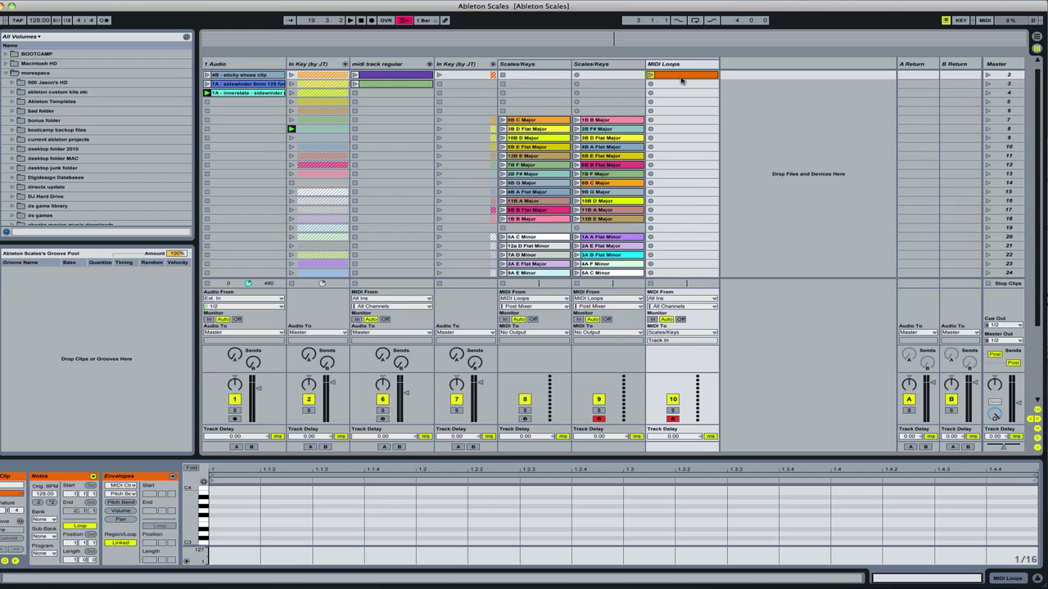
{"action": "key", "text": "ctrl+z"}
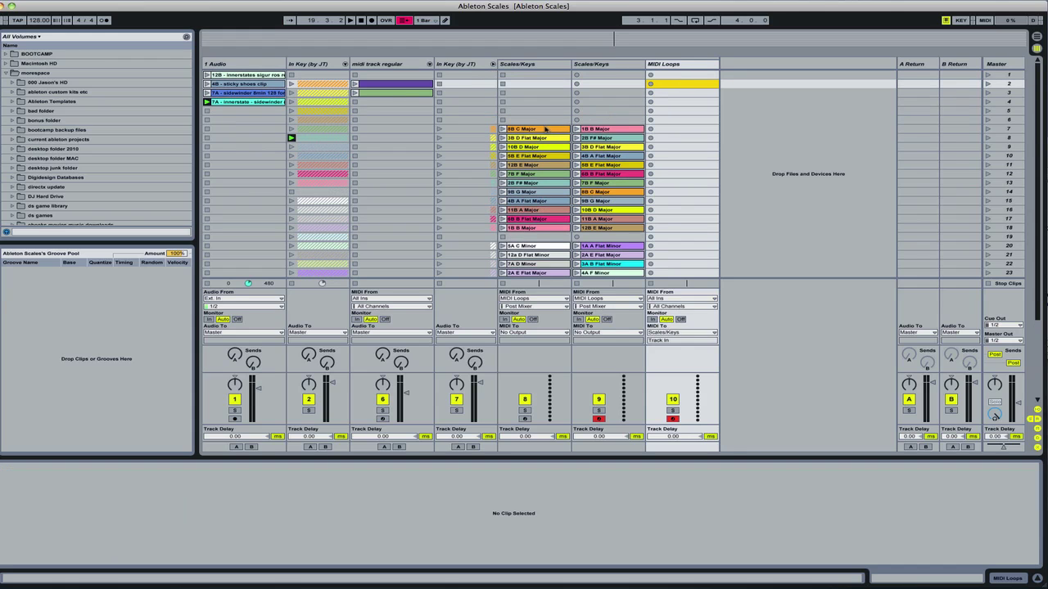
- Show the 1B B Major clip of the second imported Scales/Keys track and look through the scale clips
{"action": "left_click", "coordinate": [614, 132]}
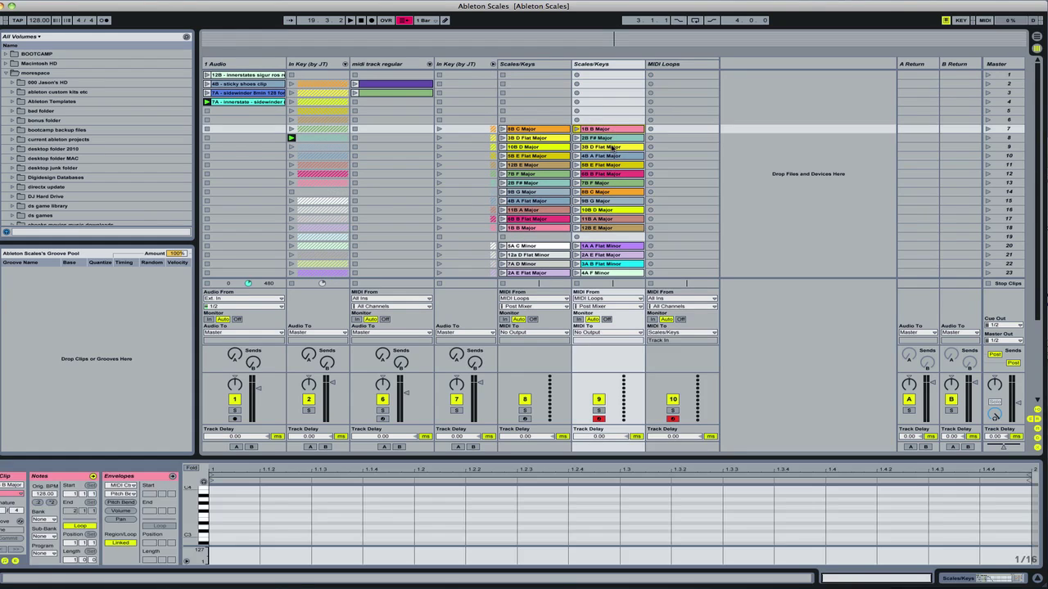
{"action": "scroll", "coordinate": [612, 148], "scroll_direction": "down", "scroll_amount": 4}
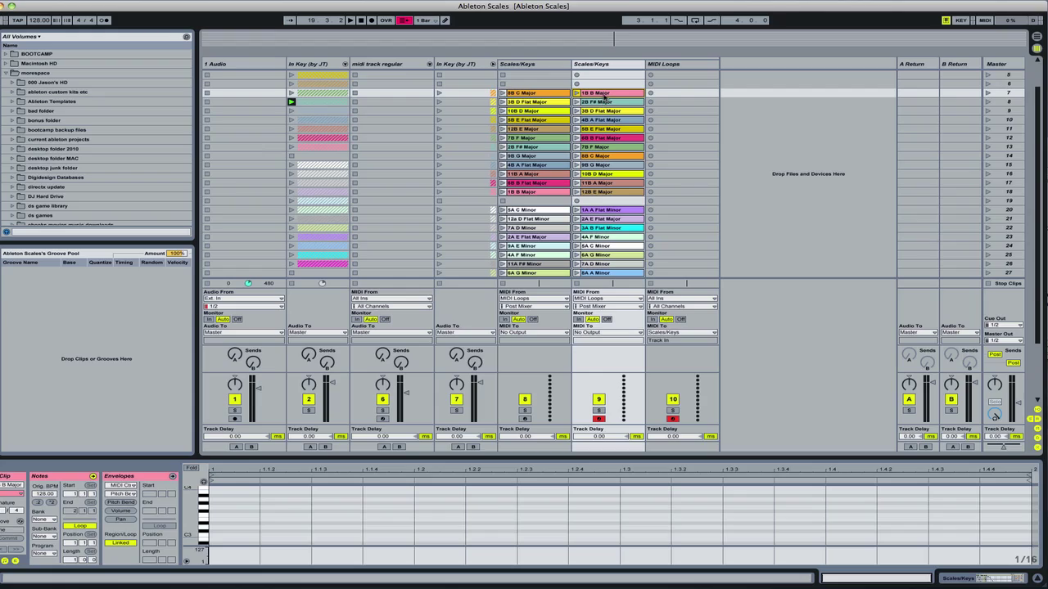
{"action": "scroll", "coordinate": [595, 95], "scroll_direction": "up", "scroll_amount": 4}
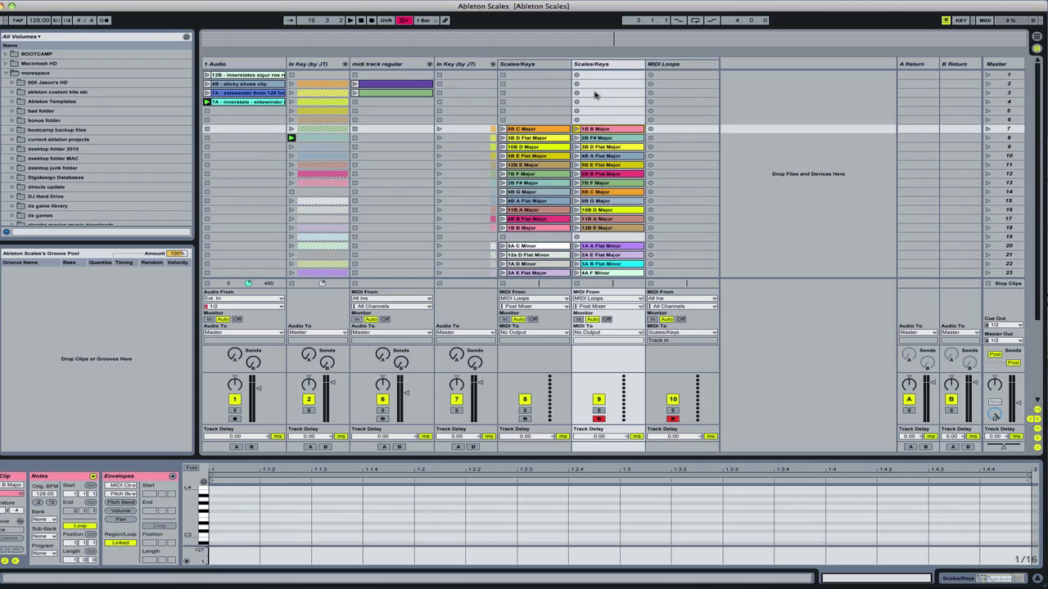